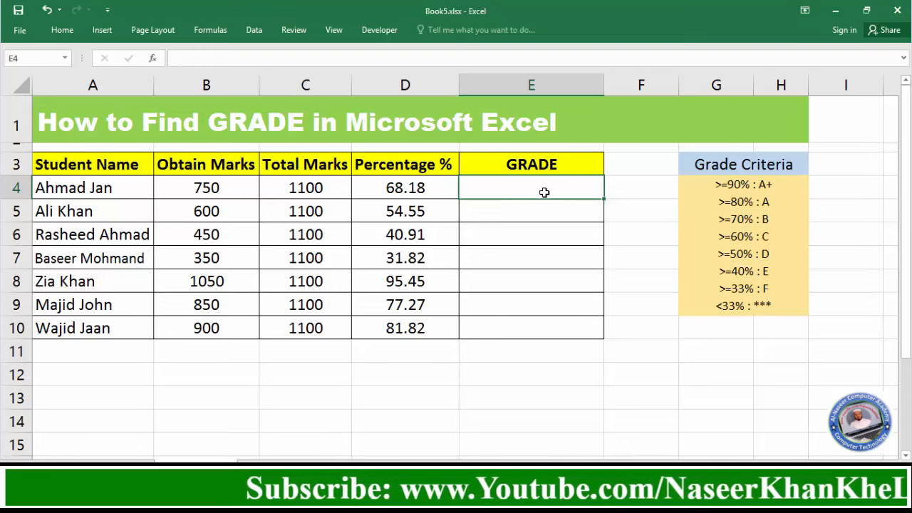
left_click(412, 329)
left_click(528, 190)
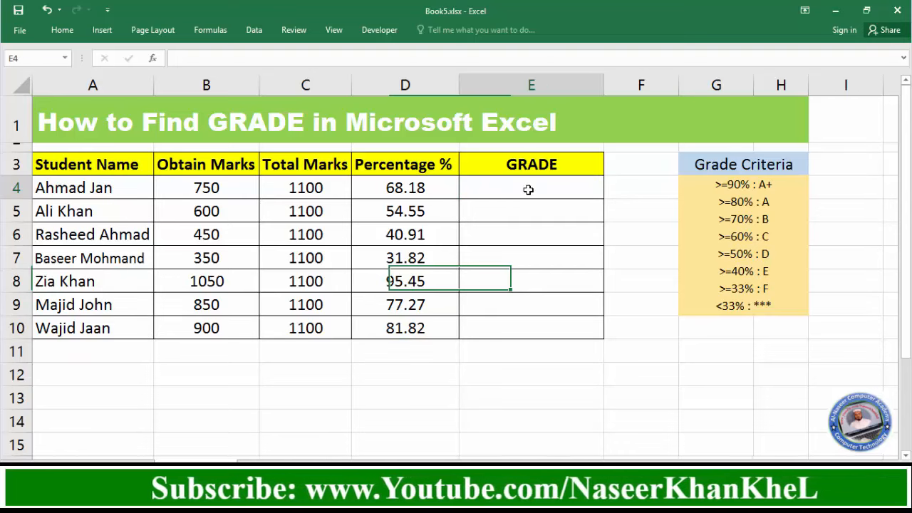
left_click(403, 192)
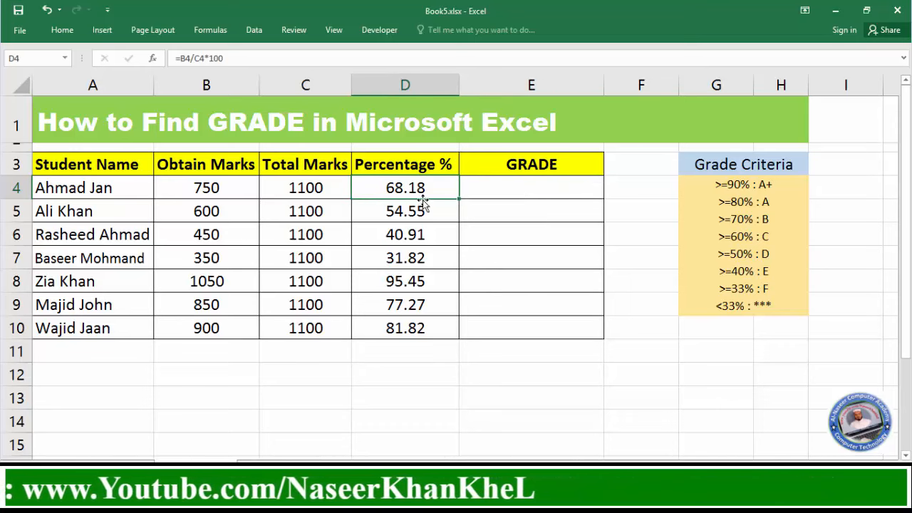
left_click(540, 192)
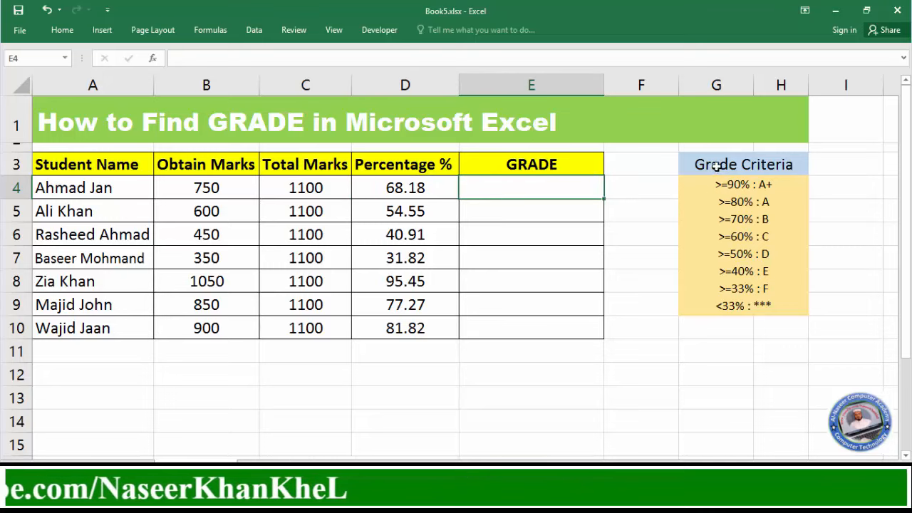
left_click_drag(716, 166, 719, 220)
left_click(631, 214)
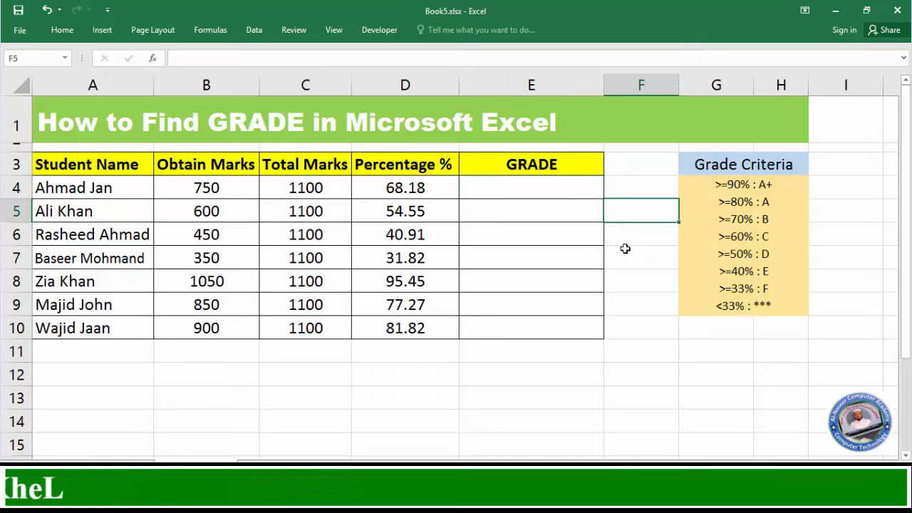
Start an IF formula in E4 that returns "A+" when the percentage in D4 is >=90.
left_click(544, 187)
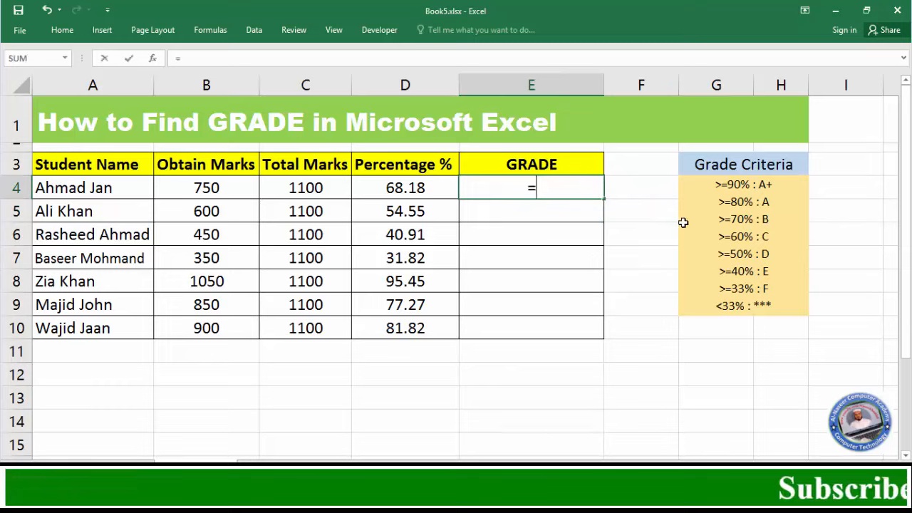
type("=")
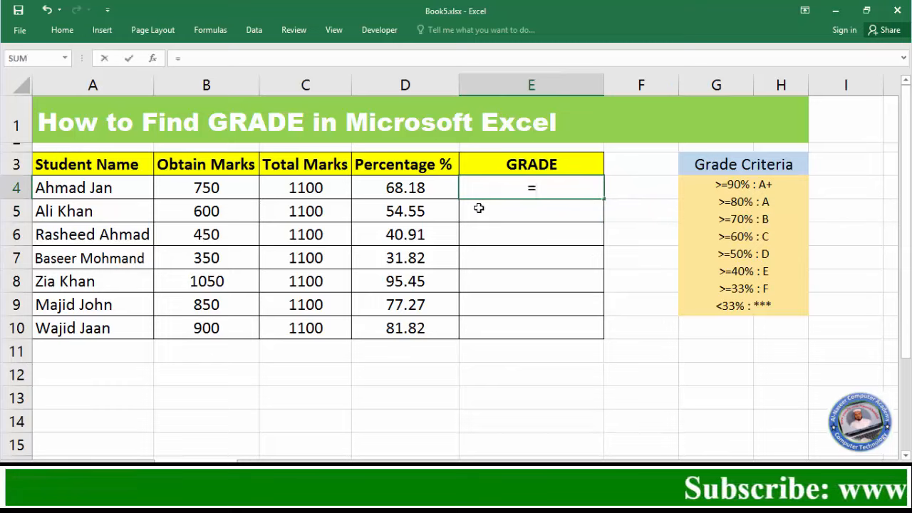
type("if(")
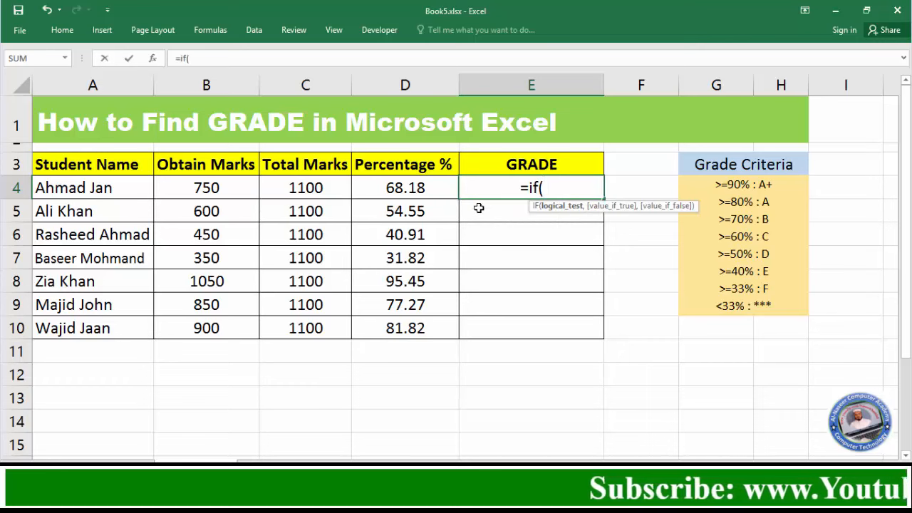
left_click(406, 187)
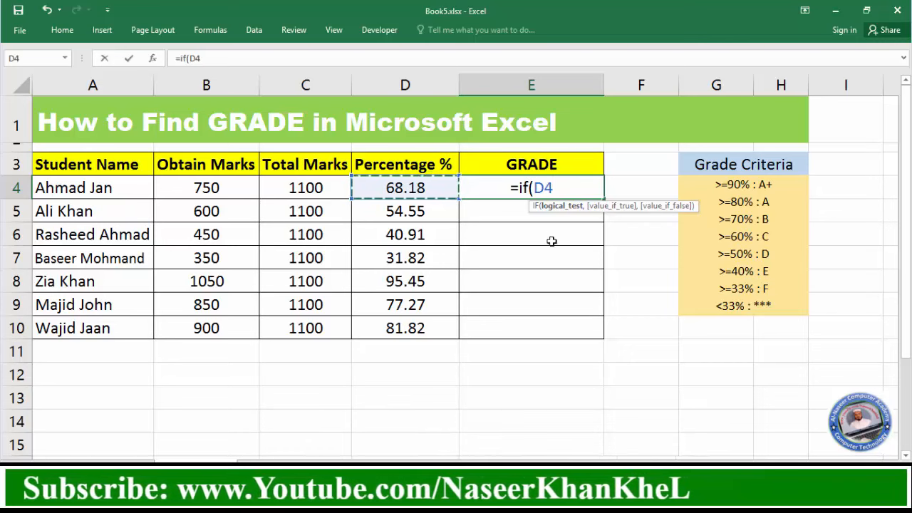
type(">=")
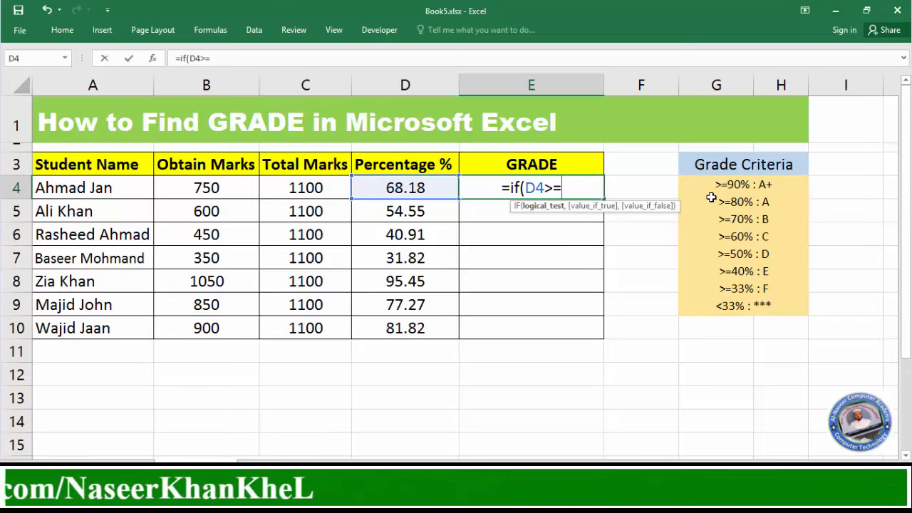
type("90,\"A+\",")
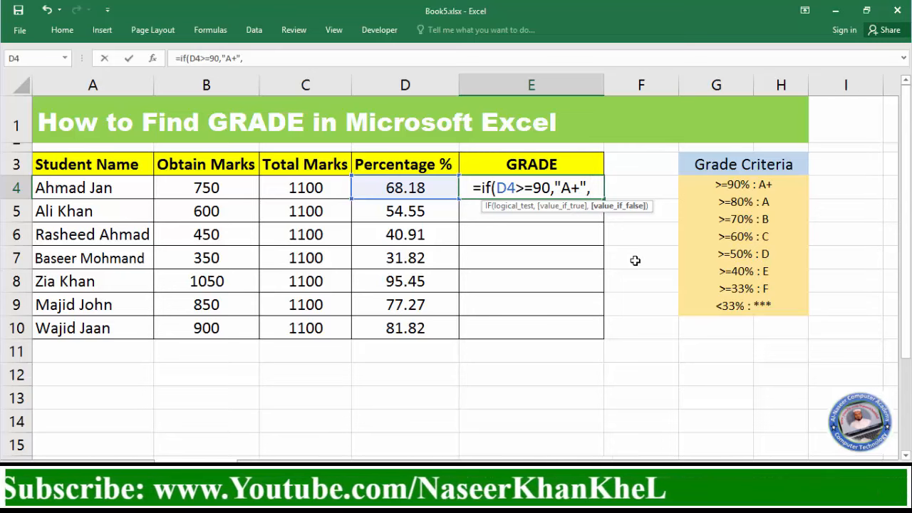
Nest a second IF in the E4 formula that returns "A" when D4 is >=80.
type("if(")
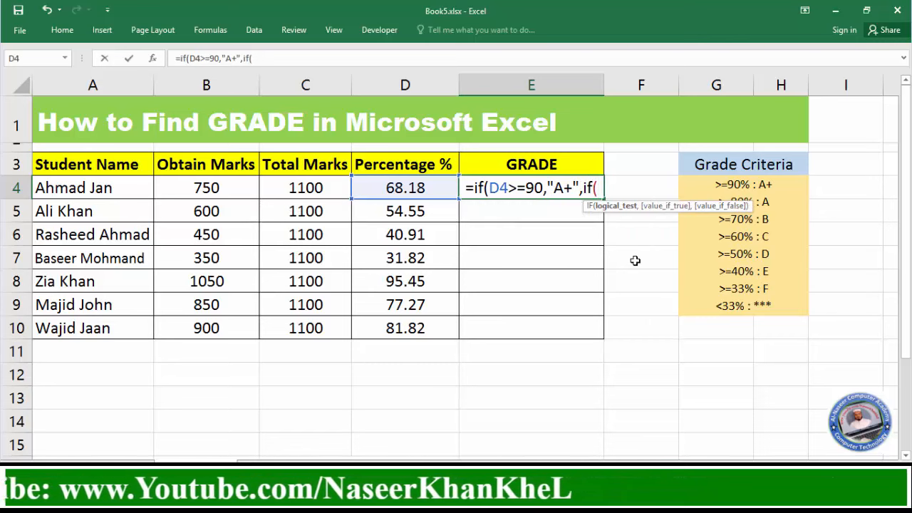
left_click(423, 188)
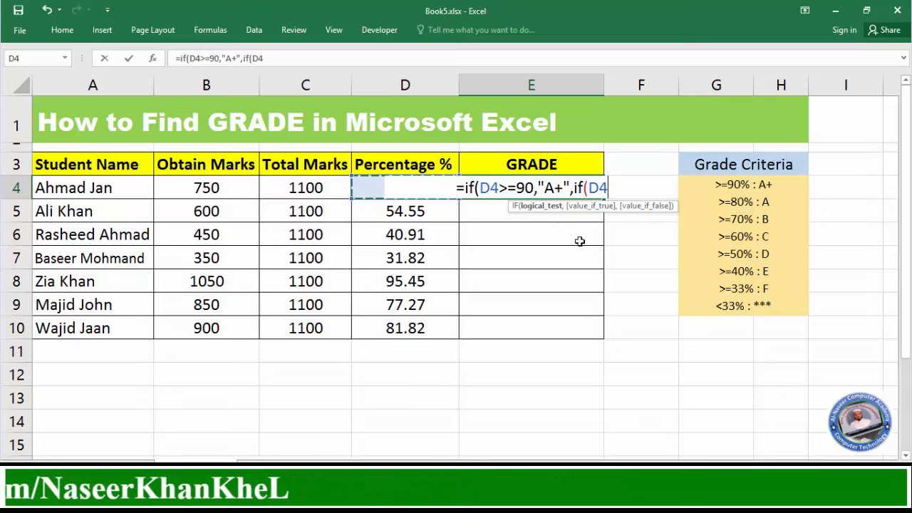
type(">")
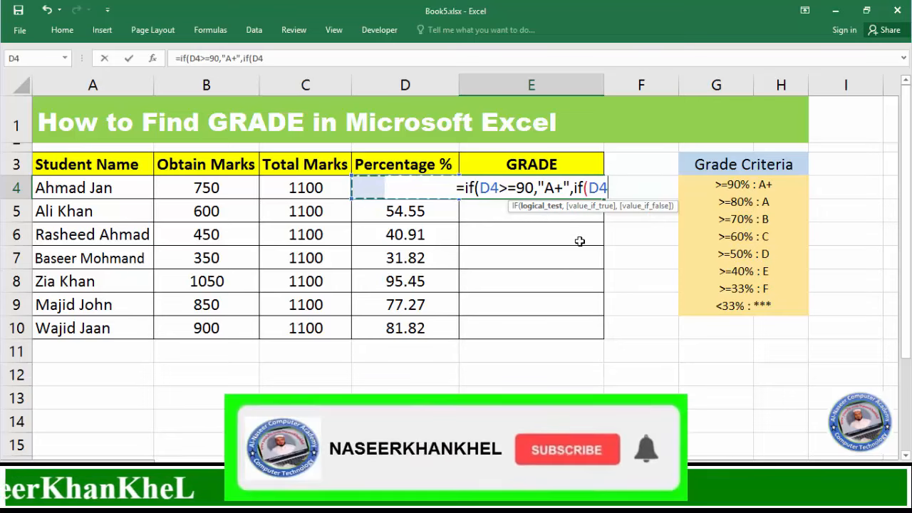
type("=")
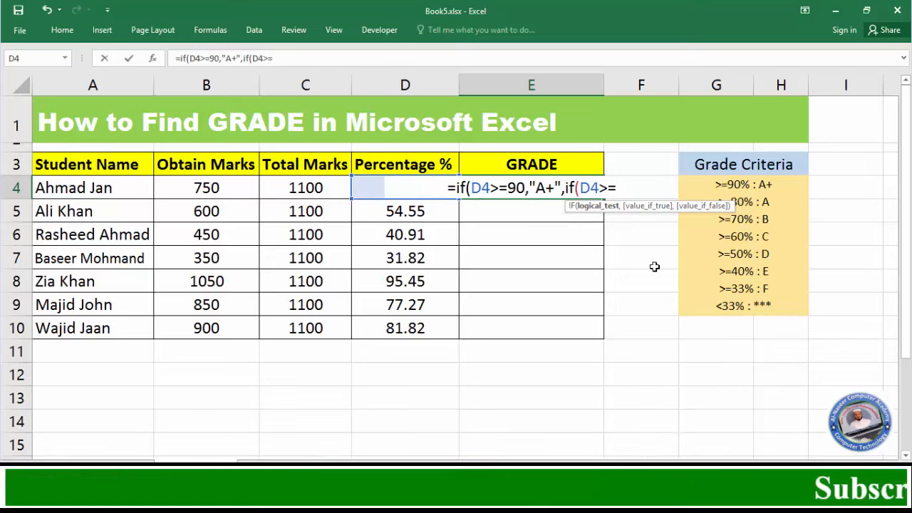
type("80")
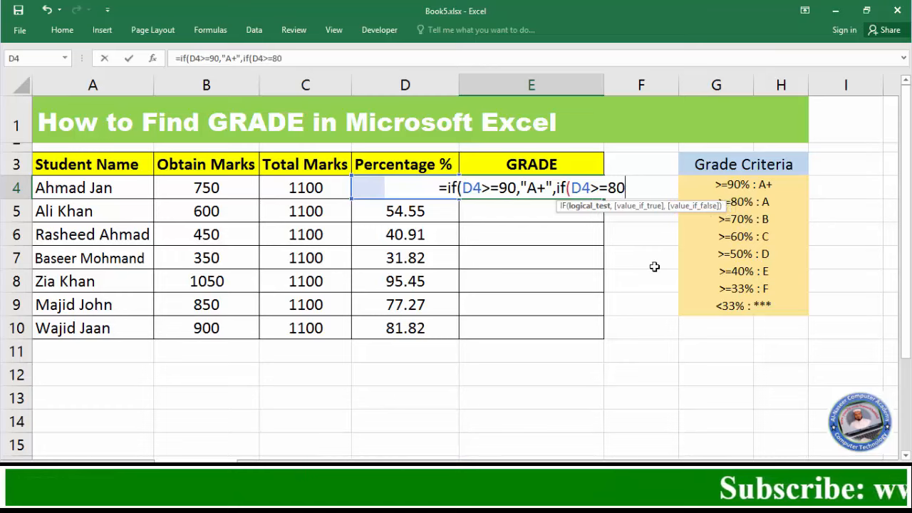
type(",\"")
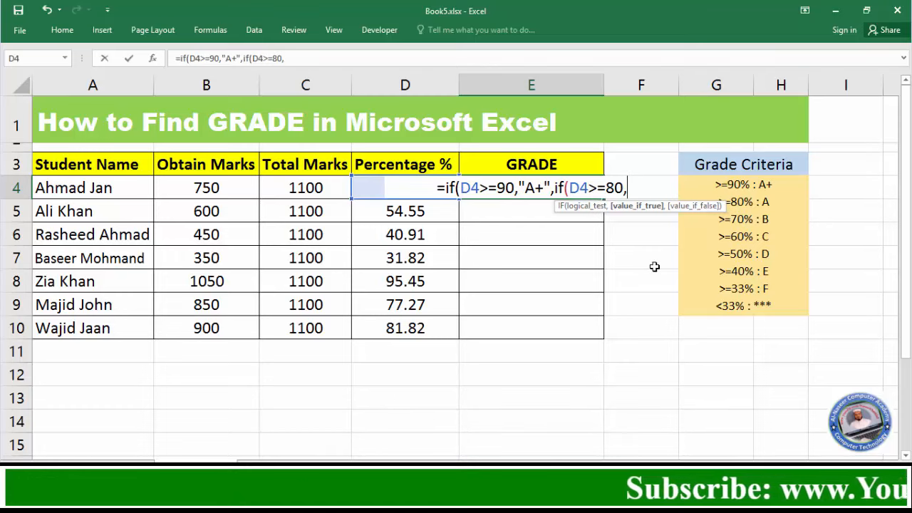
type("A")
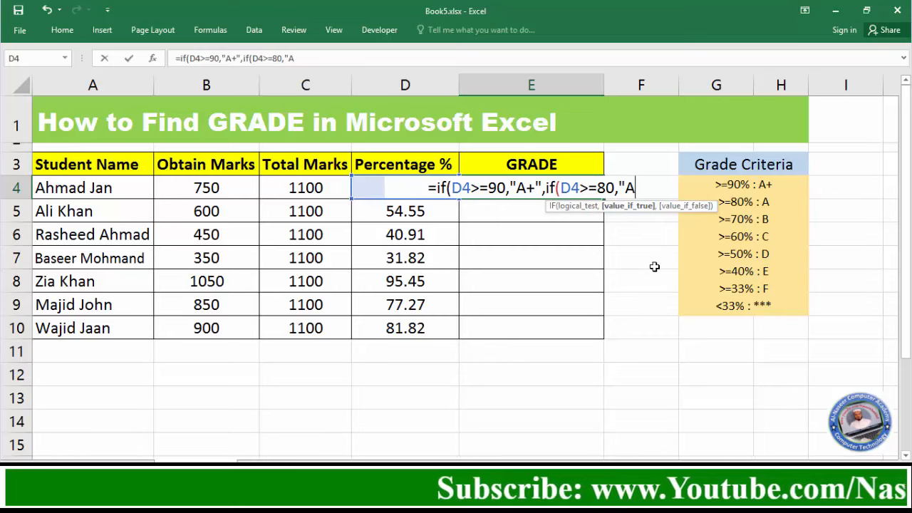
type("\",if")
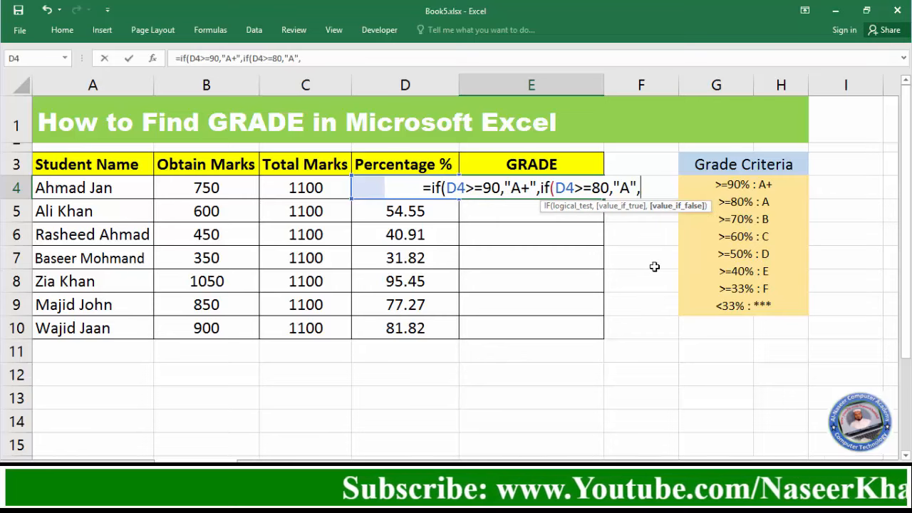
Nest a third IF in the E4 formula that returns "B" when D4 is >=70.
type("(")
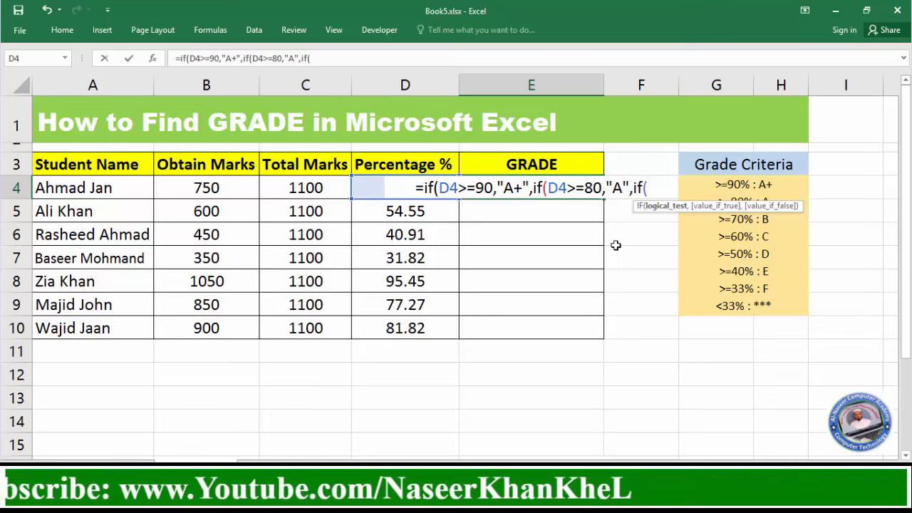
type("d4>=")
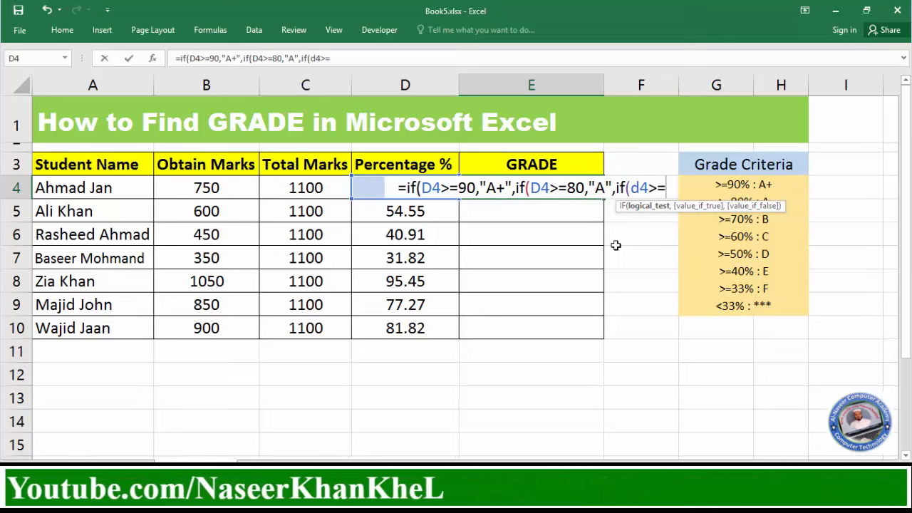
type("70,\"")
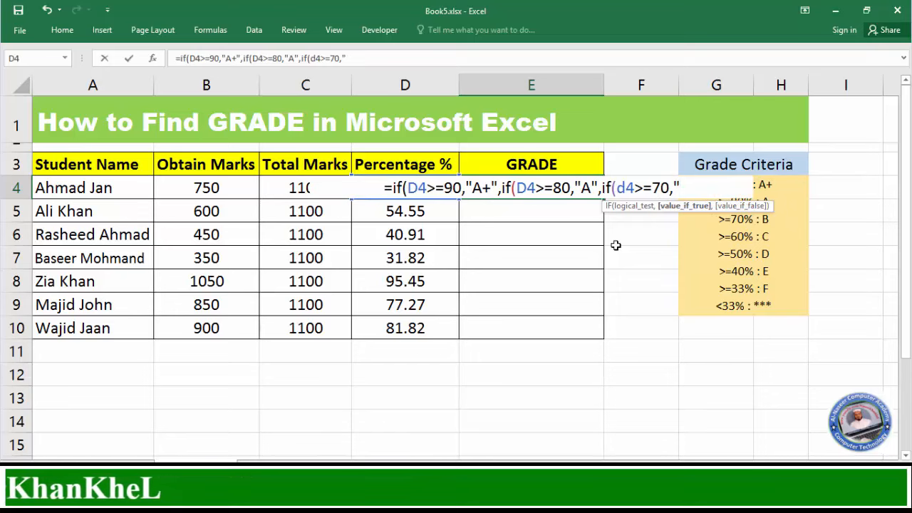
type("B\",")
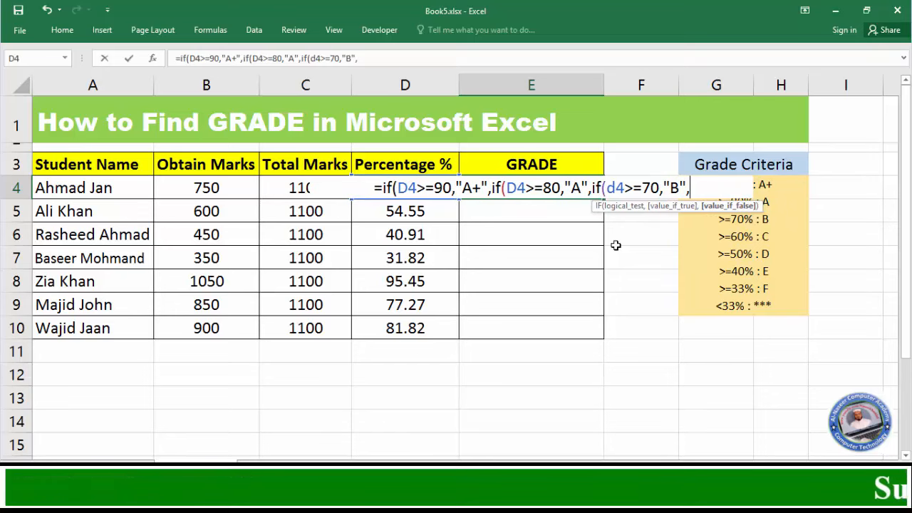
Nest a fourth IF in the E4 formula that returns "C" when D4 is >=60.
type("if")
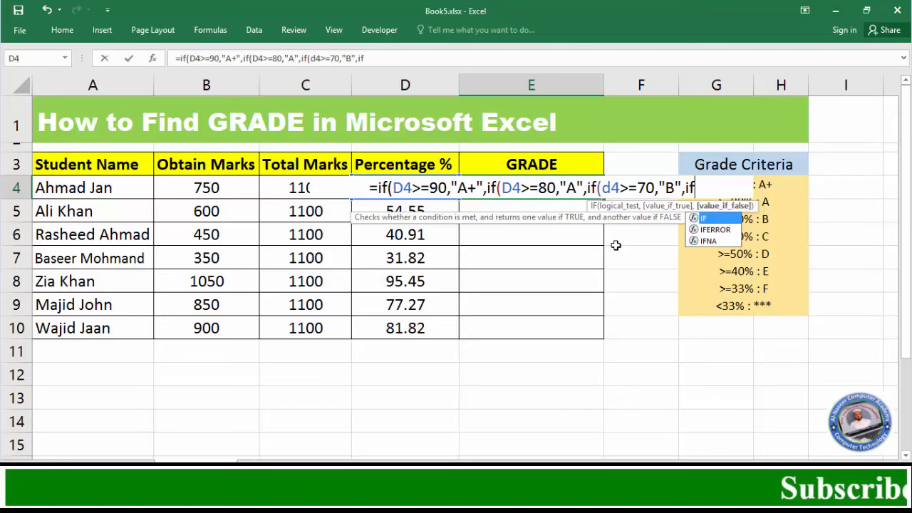
type("(")
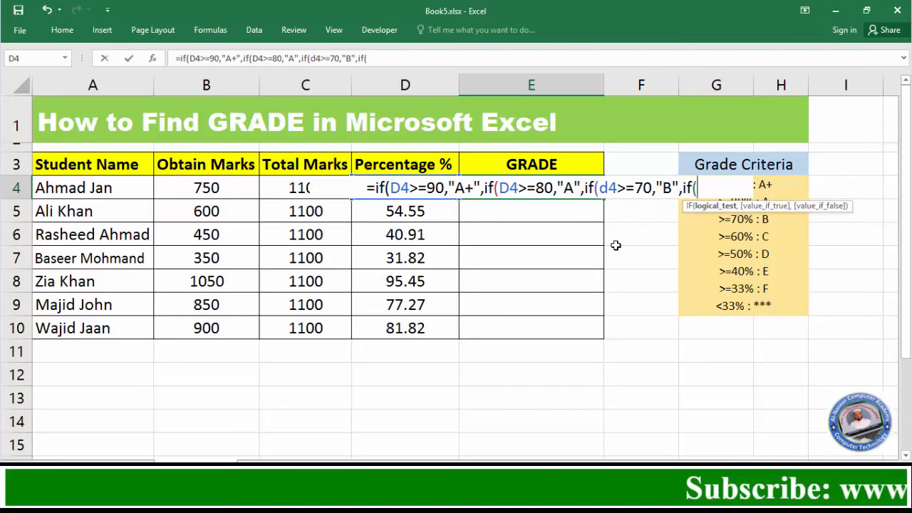
type("d4")
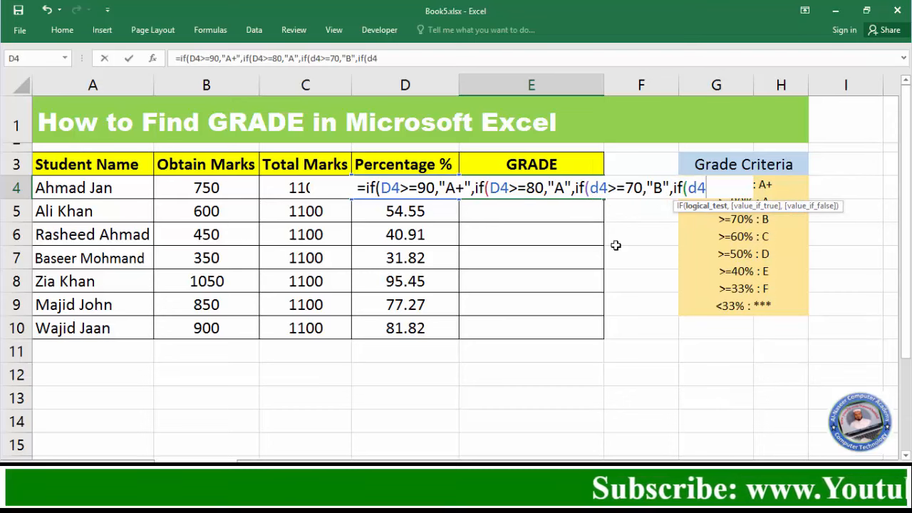
type(">=")
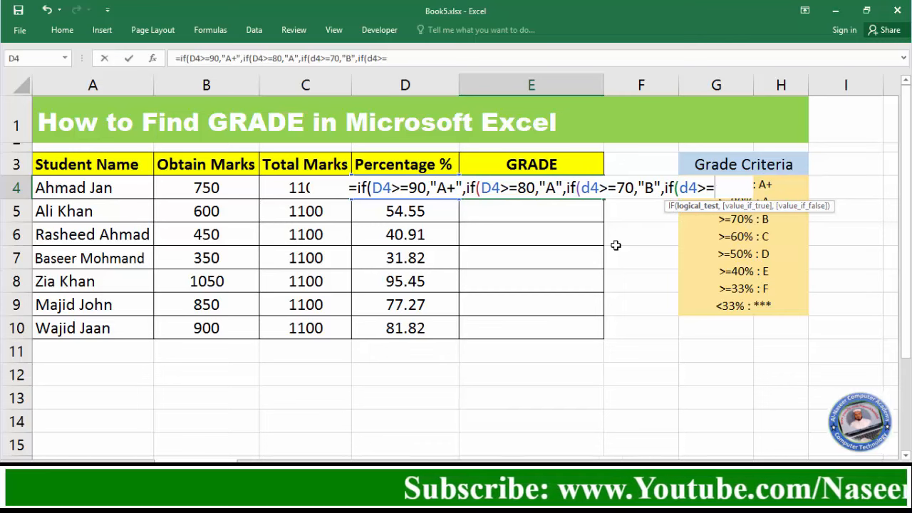
type("60,\"")
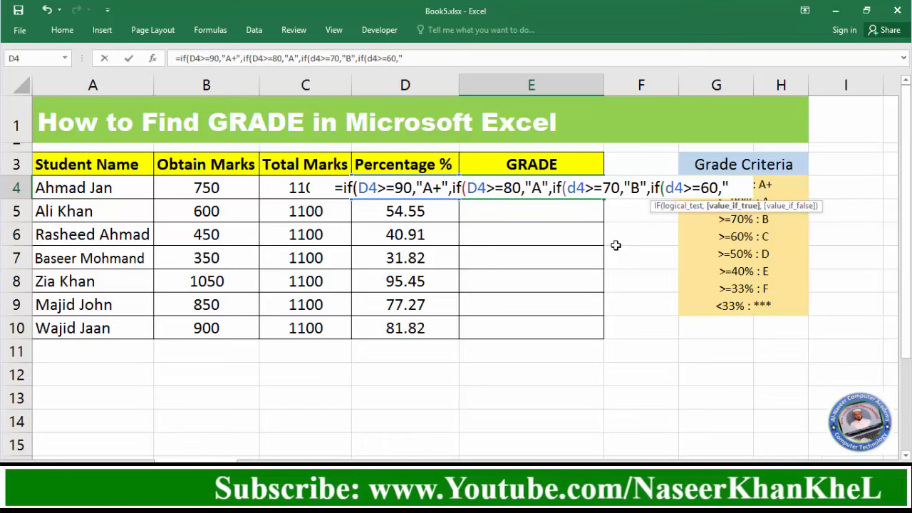
type("C")
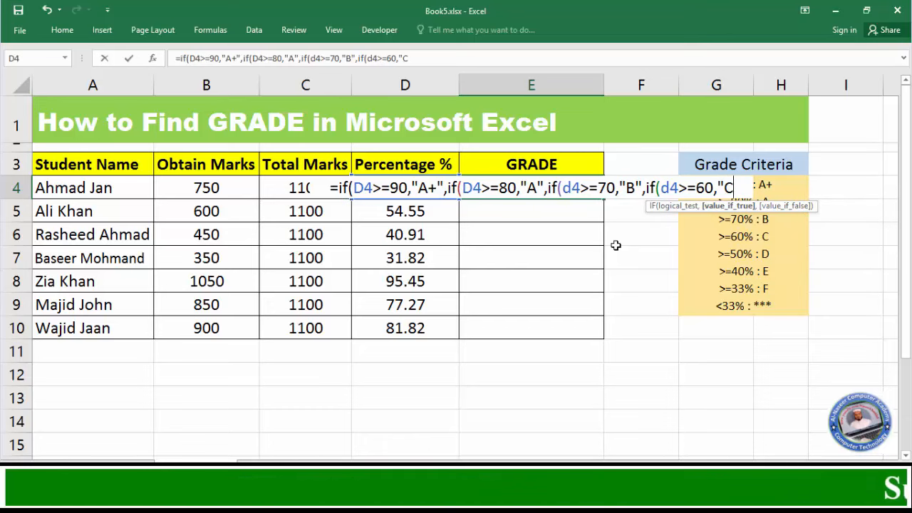
type("\"")
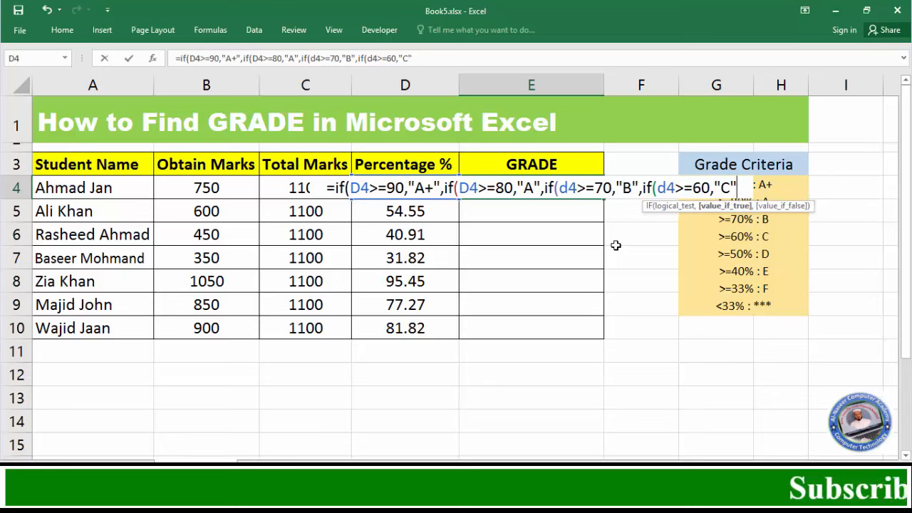
type(",")
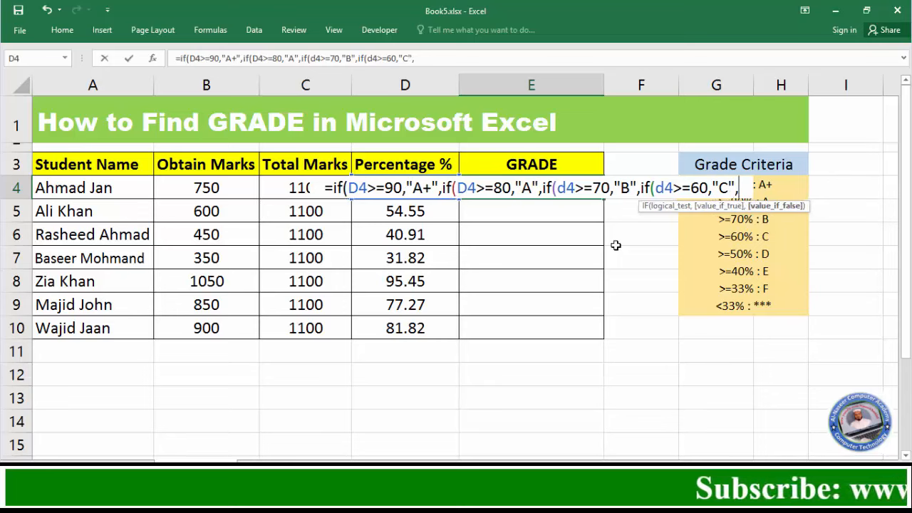
Nest a fifth IF in the E4 formula that returns "D" when D4 is >=50.
type("if(D")
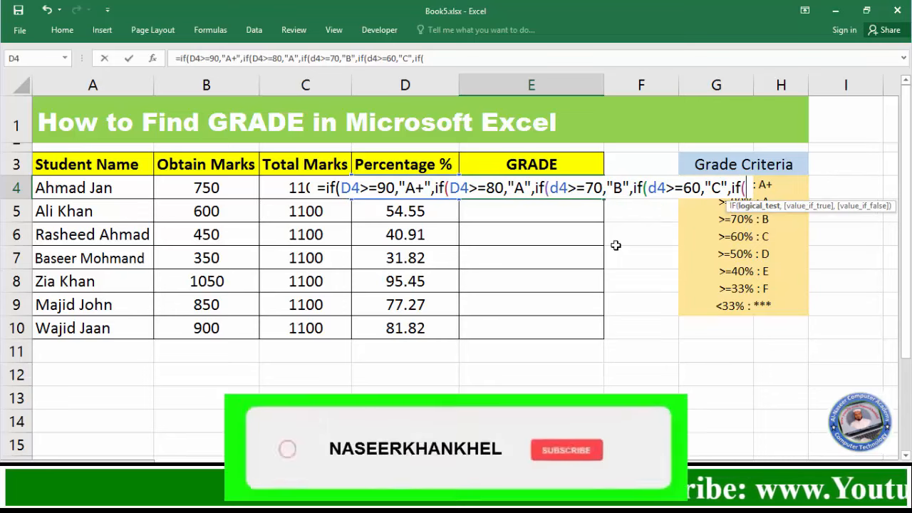
type("4>=")
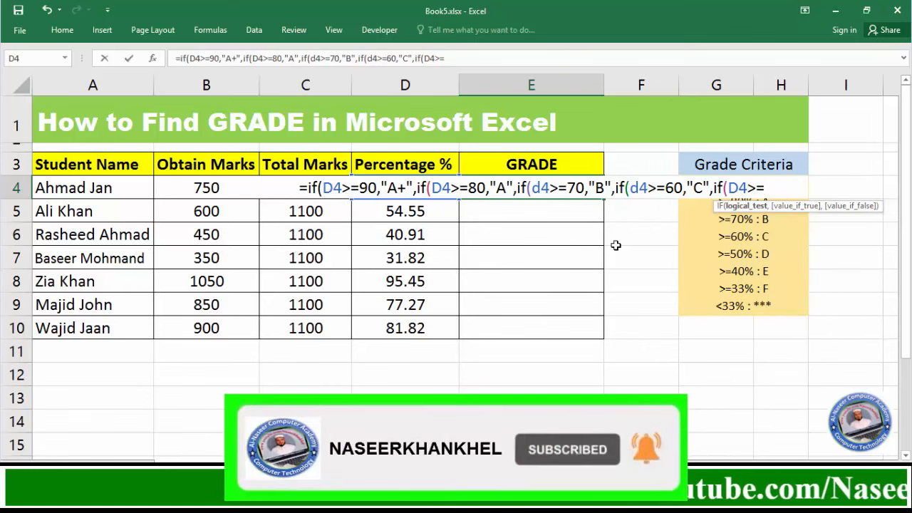
type("50")
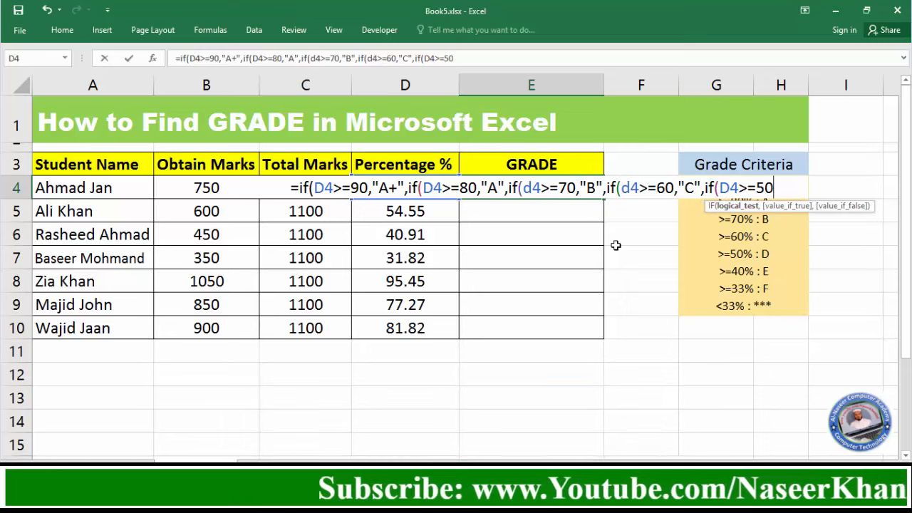
type(",")
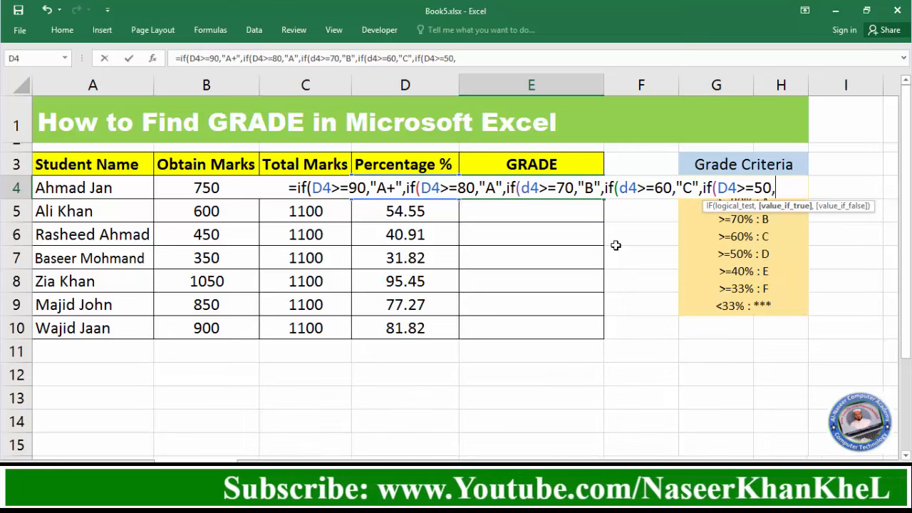
type("\"")
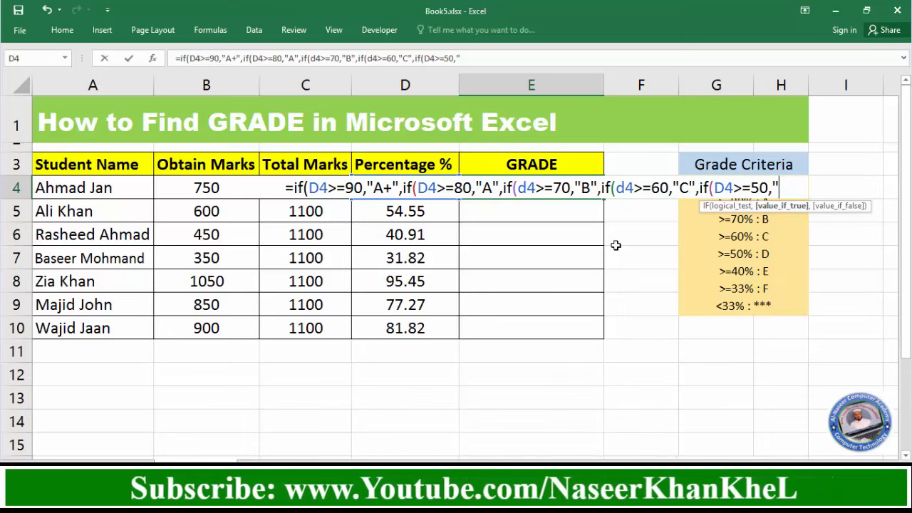
type("D\",")
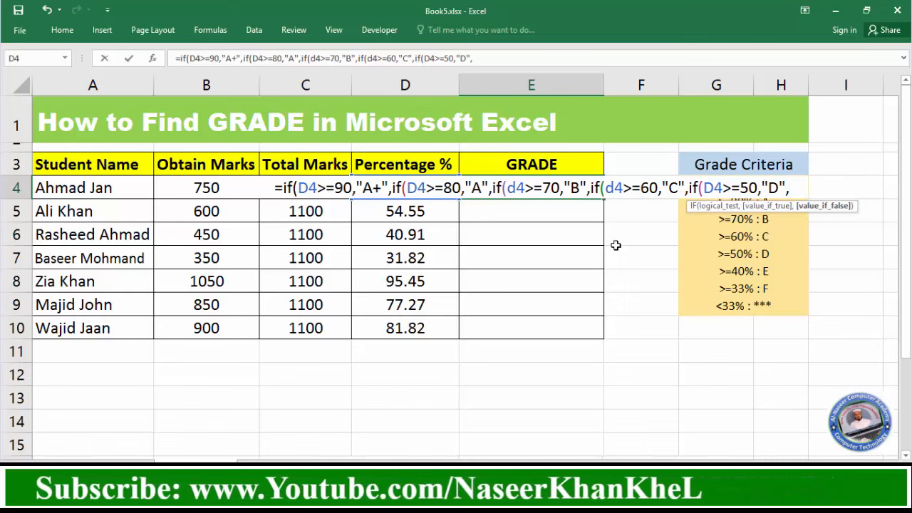
Nest a sixth IF in the E4 formula that returns "E" when D4 is >=40.
type("if(")
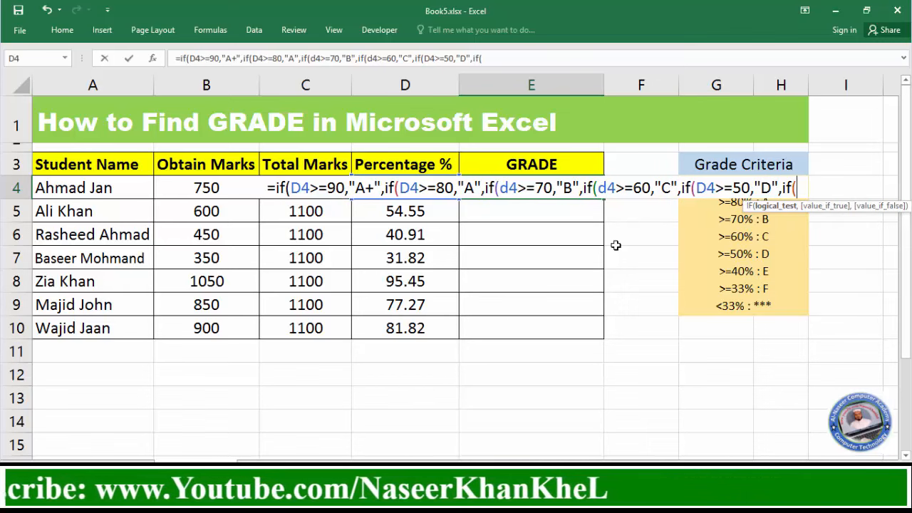
type("d4")
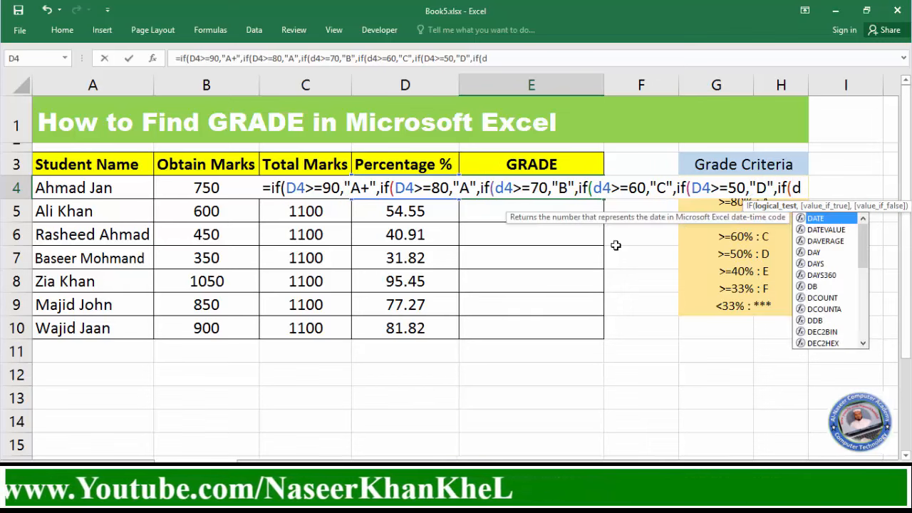
type(">=")
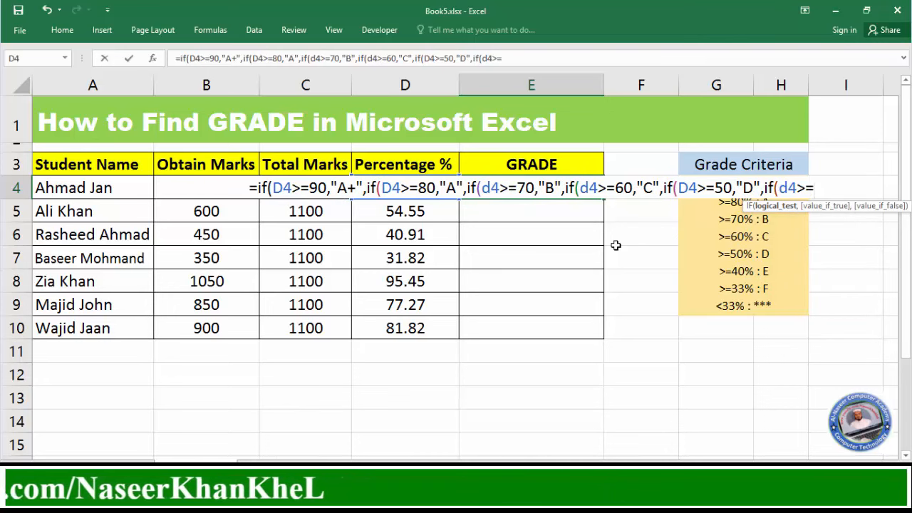
type("40,")
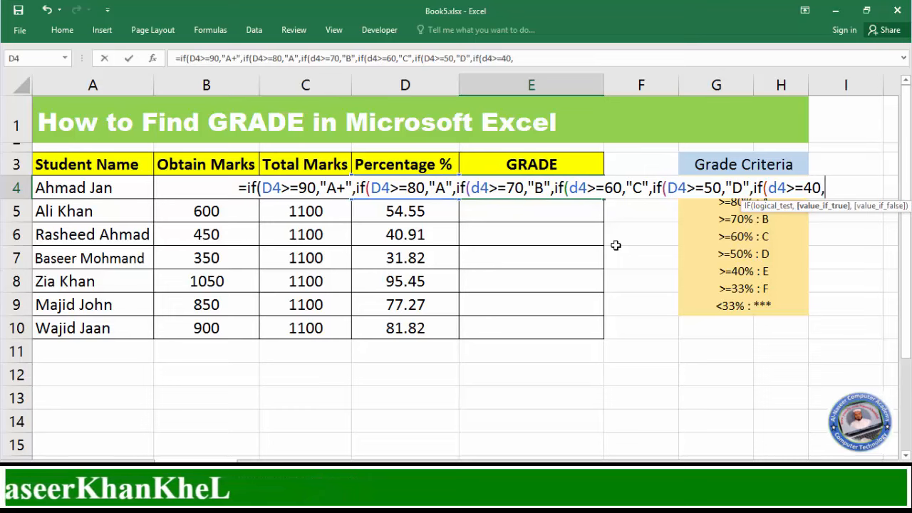
type("\"")
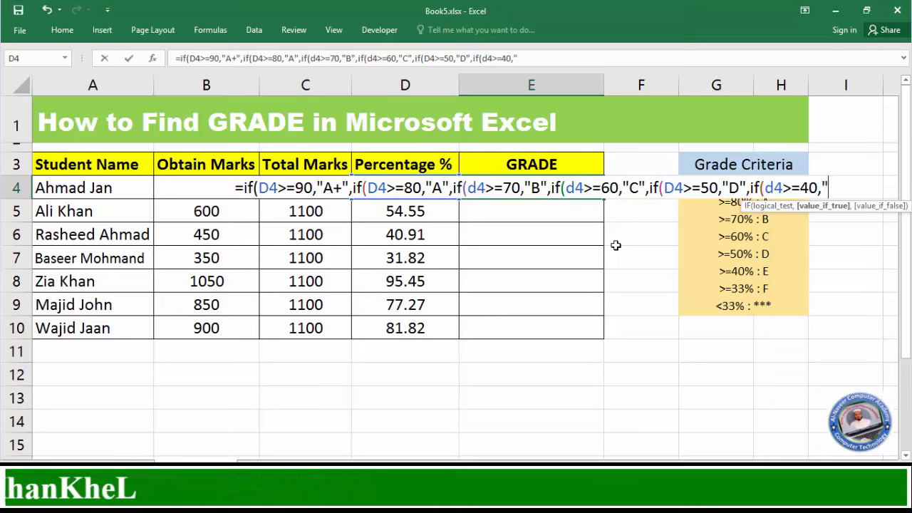
type("E\"")
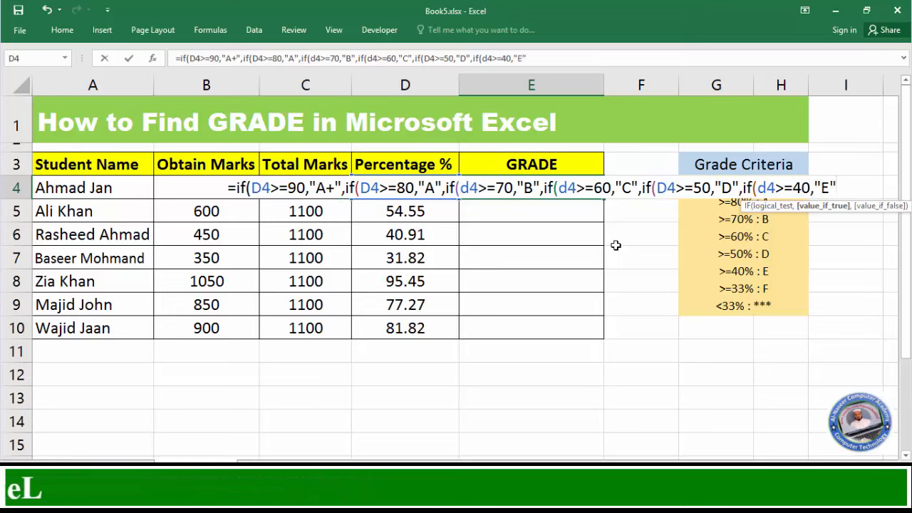
type(",")
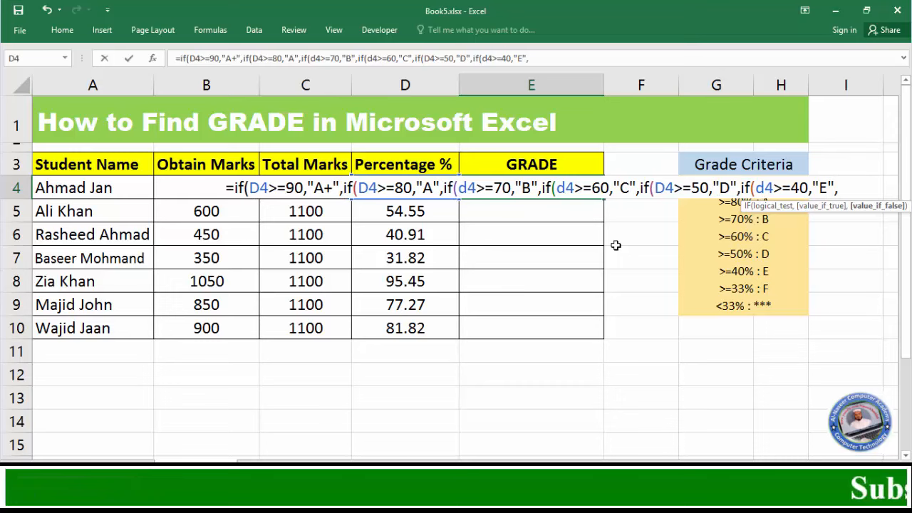
Nest a seventh IF in the E4 formula that returns "F" when D4 is >=33.
type("if(")
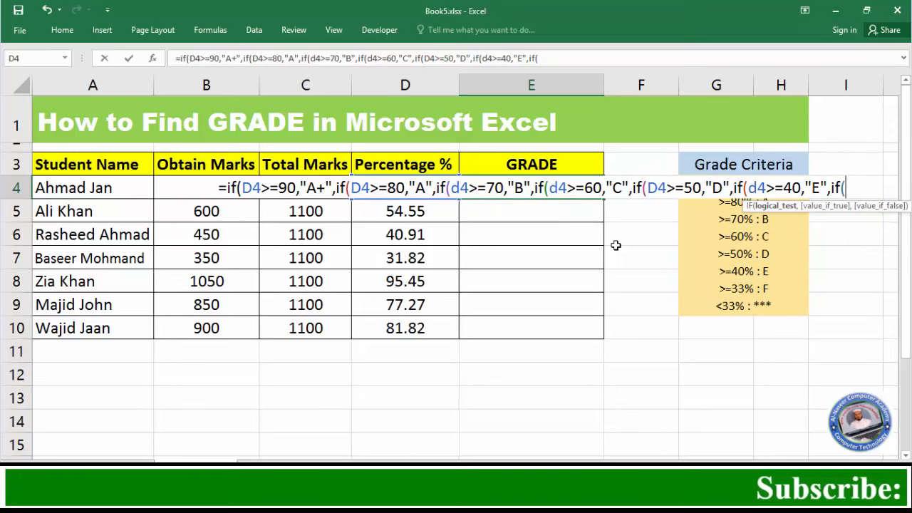
type("d4")
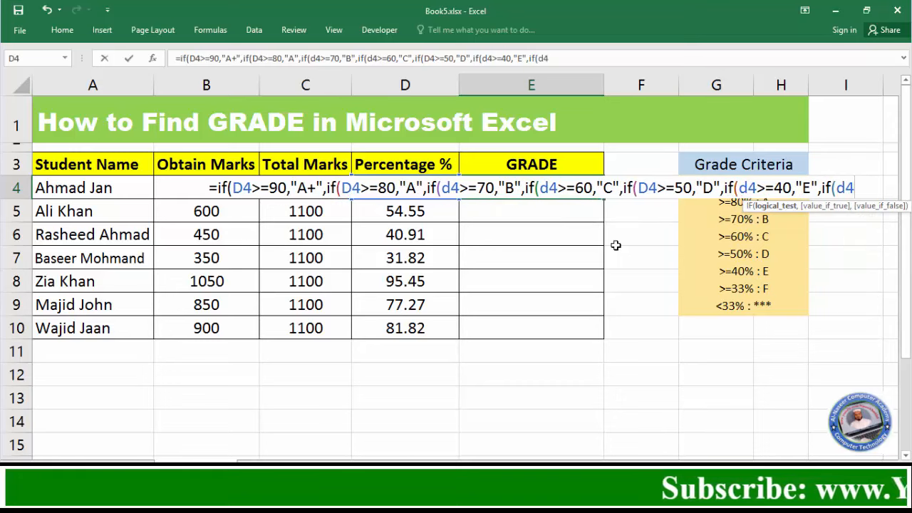
type(">=")
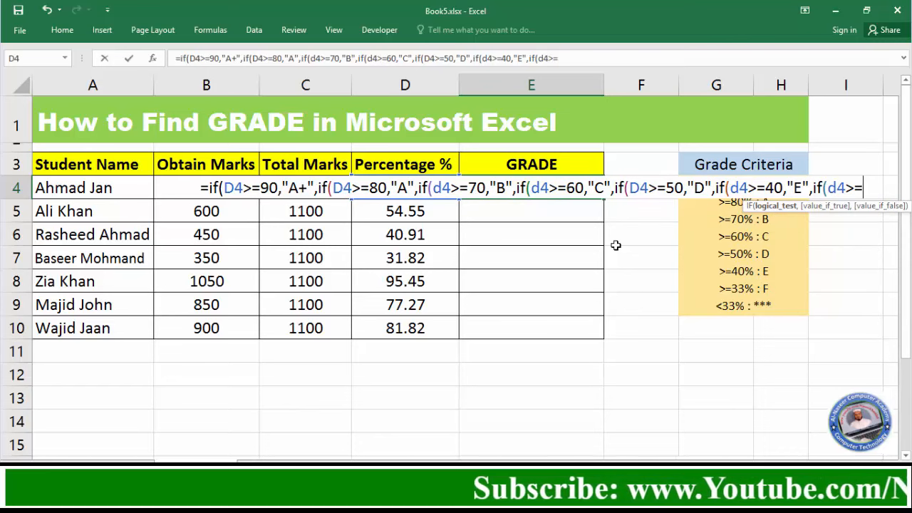
type("33")
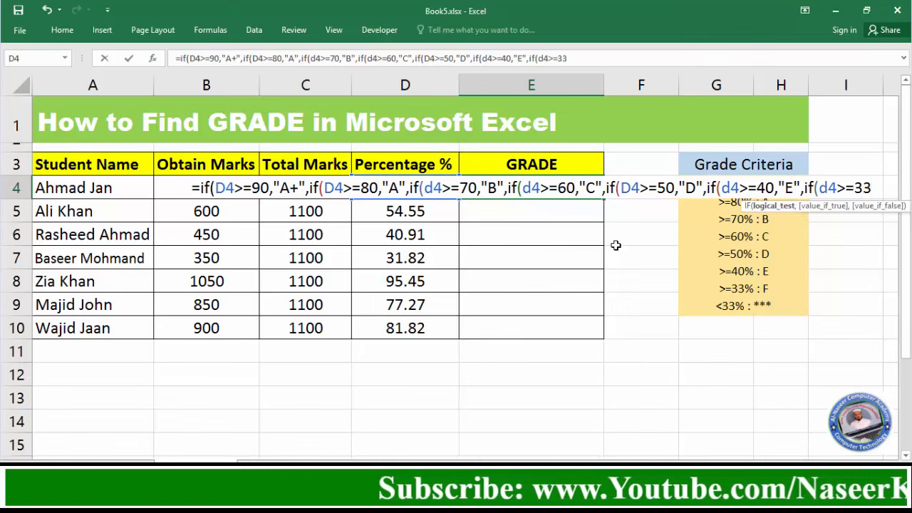
type(",\"")
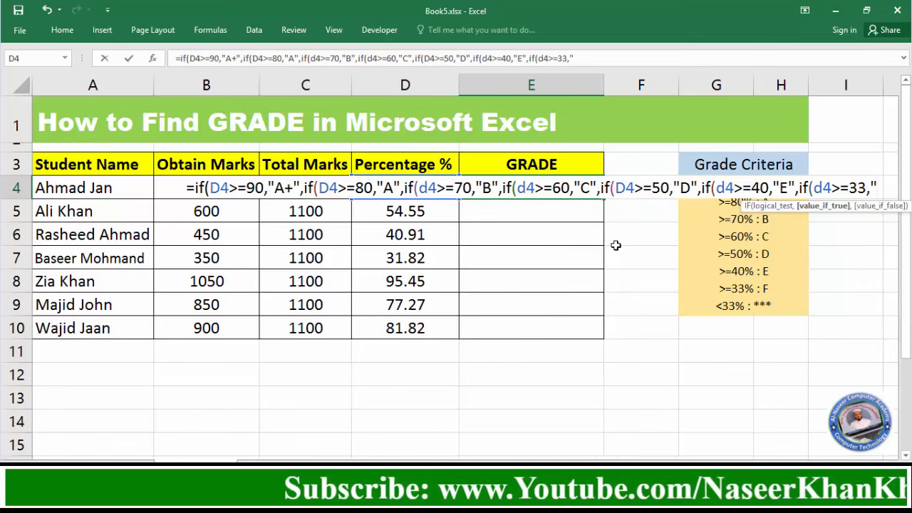
type("F")
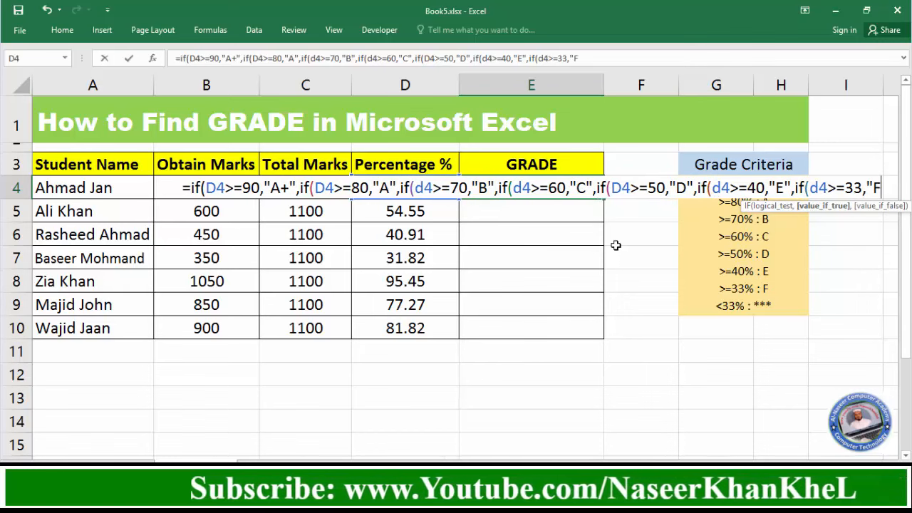
type("\"")
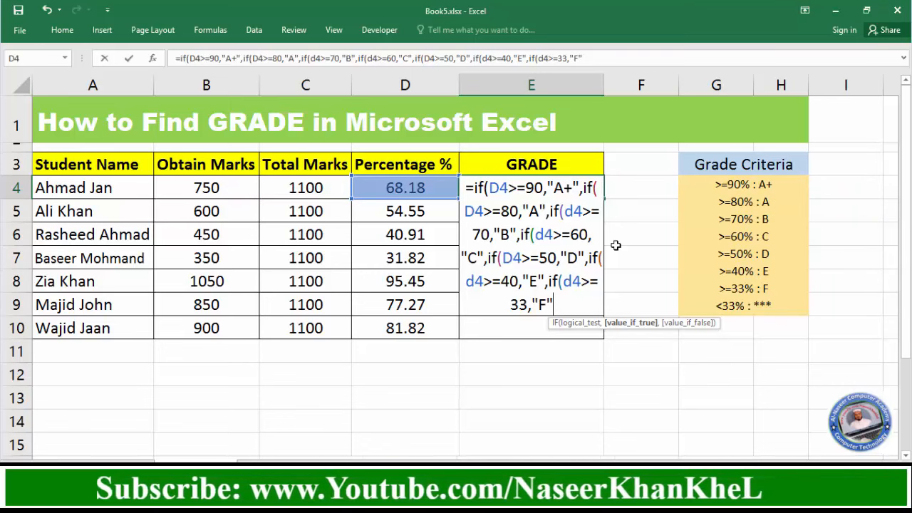
type(",")
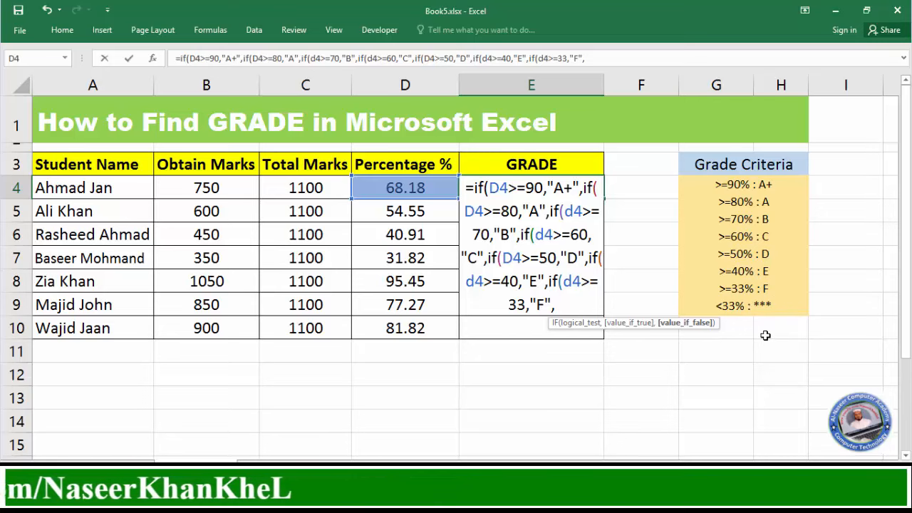
Nest a final IF in the E4 formula that returns "***" when D4 is <33, then close all parentheses and enter the formula.
type("if(")
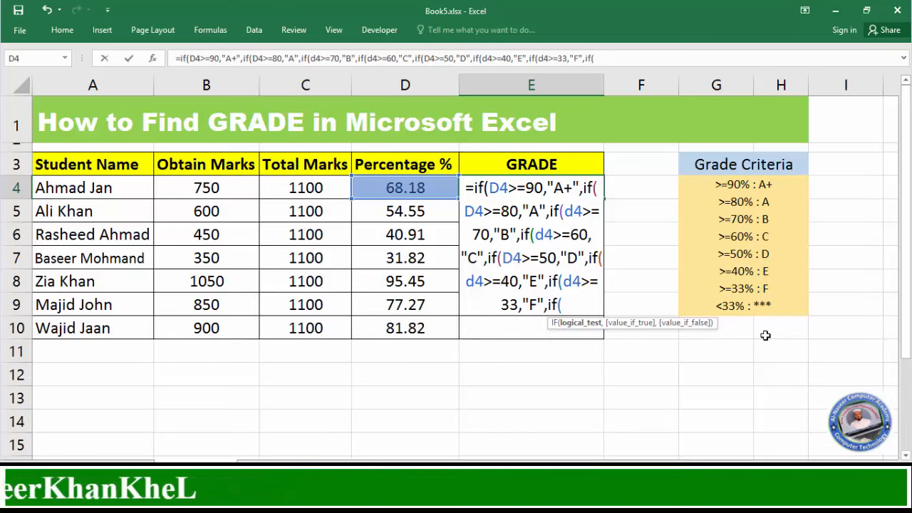
type("d4")
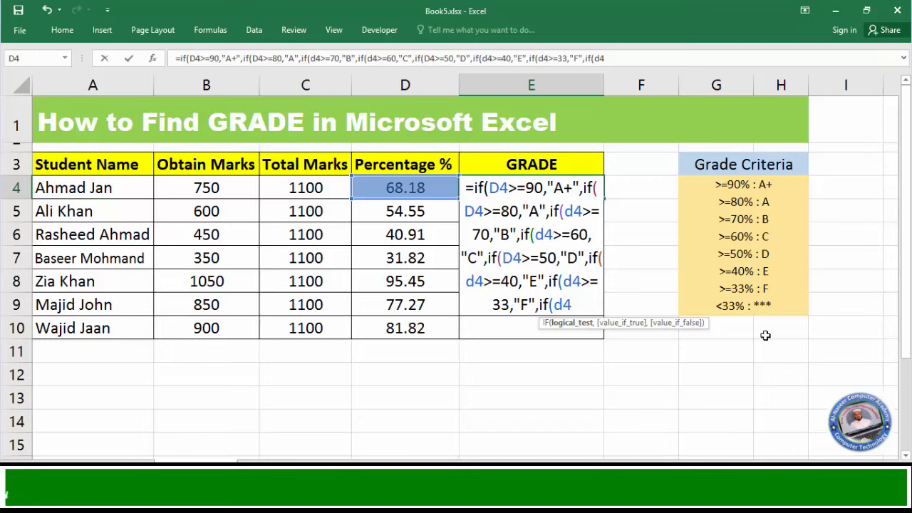
type("<")
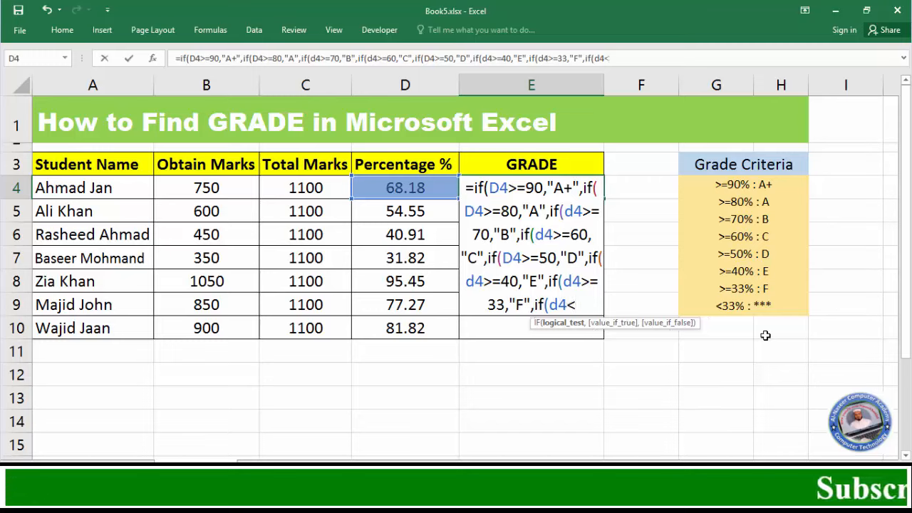
type("33")
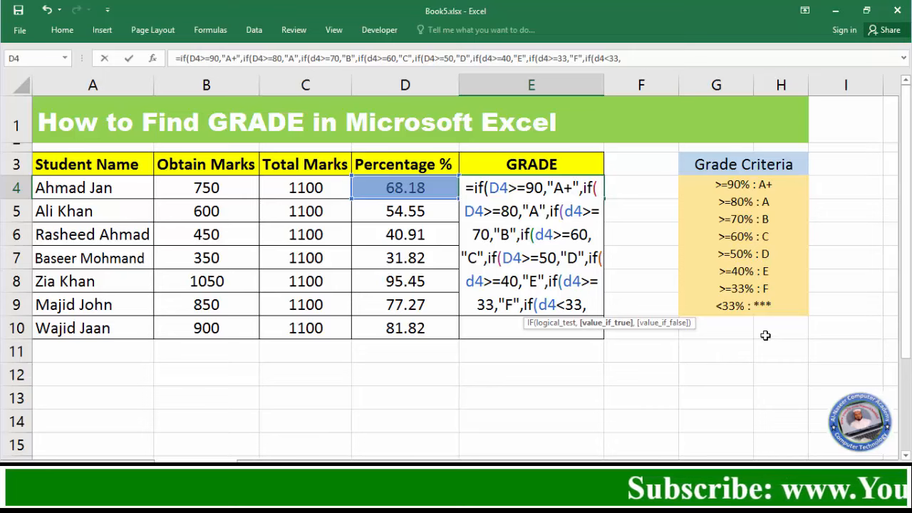
type(",\"")
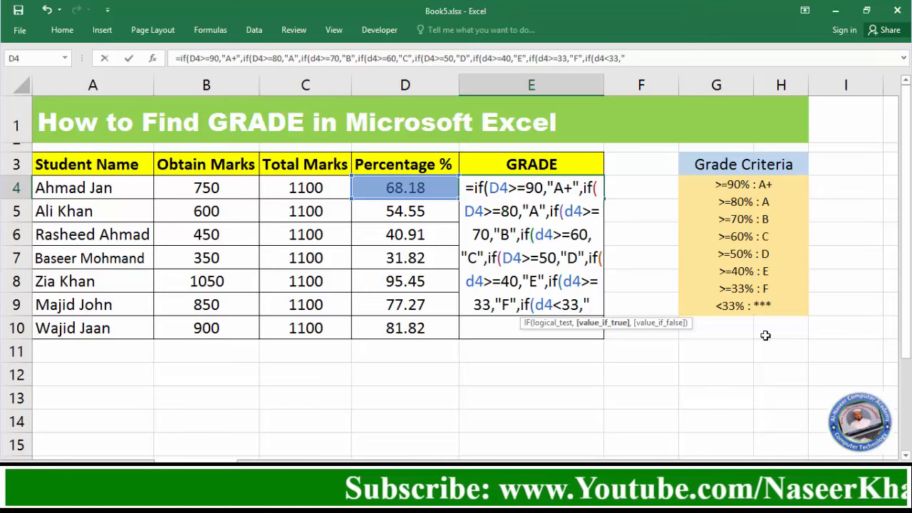
type("***")
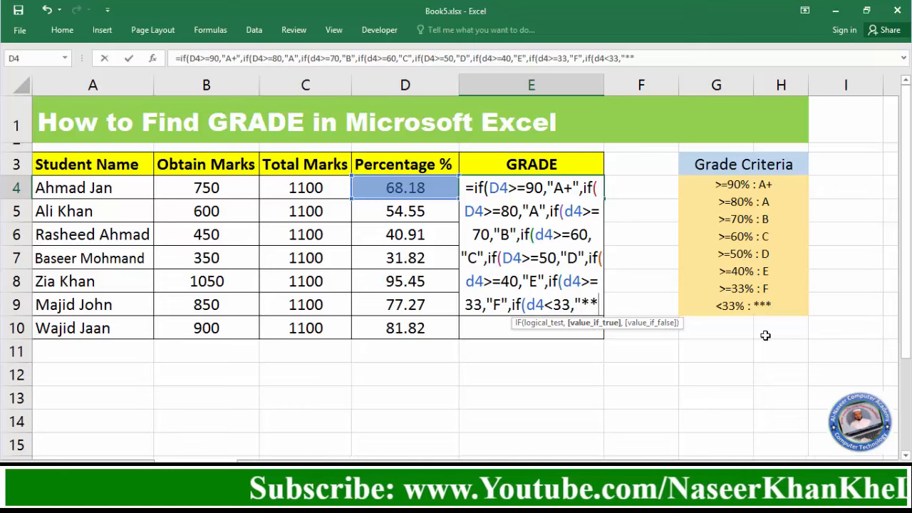
type("\"")
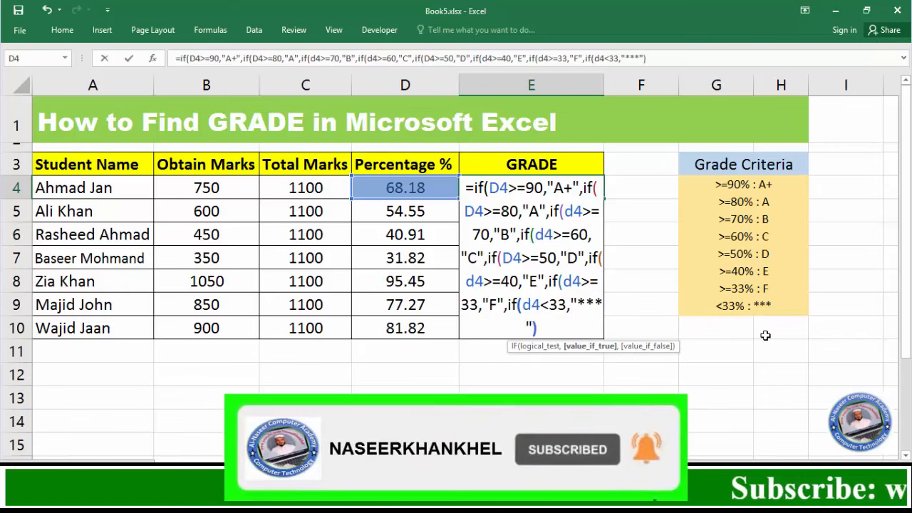
type(")")
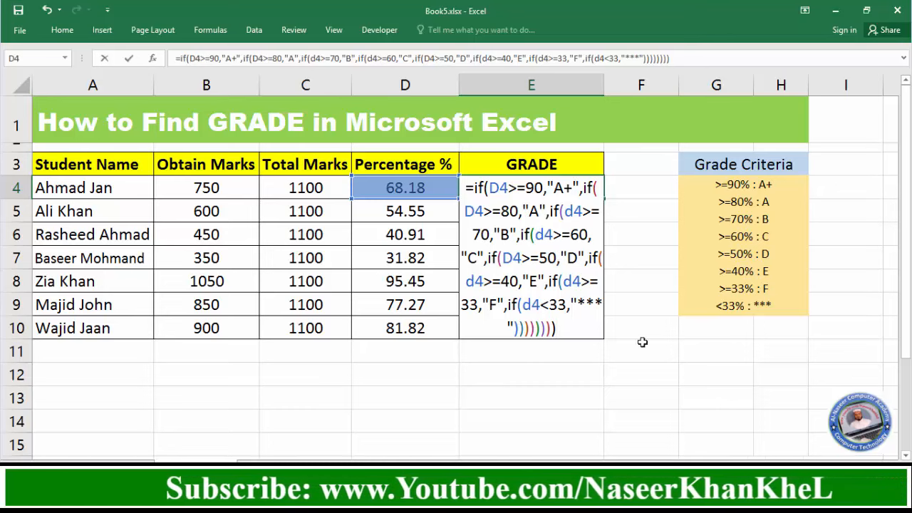
key("Return")
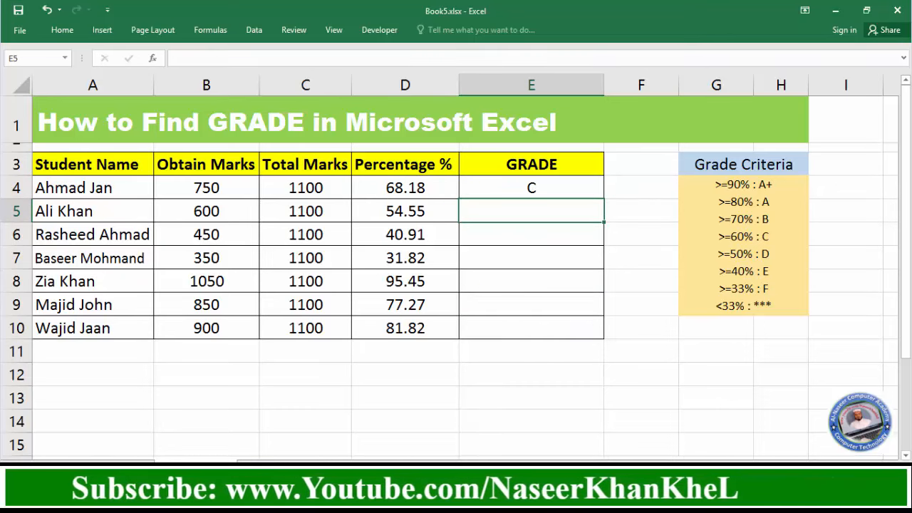
Check the grade in E4 against the percentage in D4, and review the percentages in D4:D10.
left_click(549, 189)
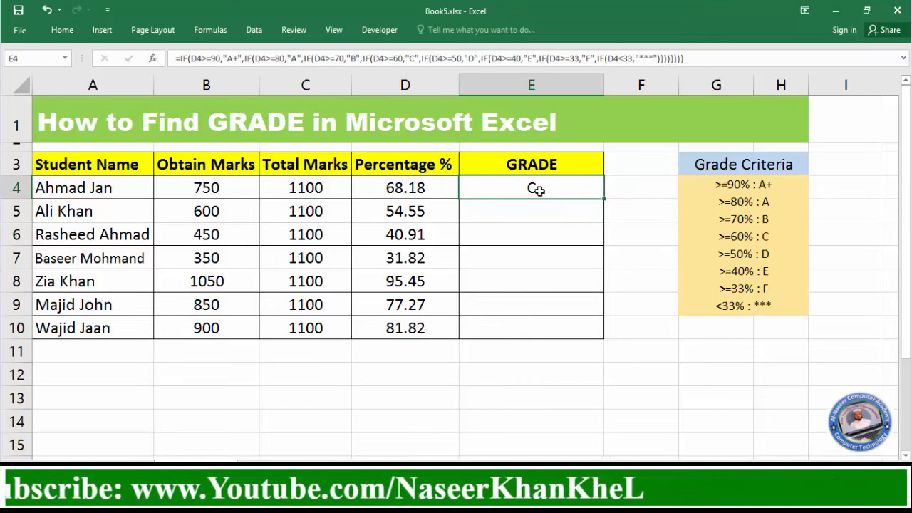
left_click(409, 188)
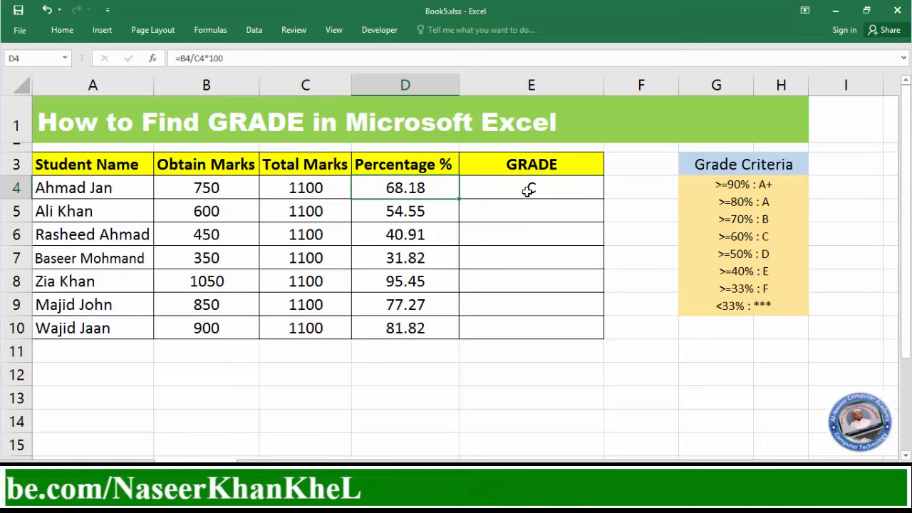
left_click(548, 194)
left_click(418, 187)
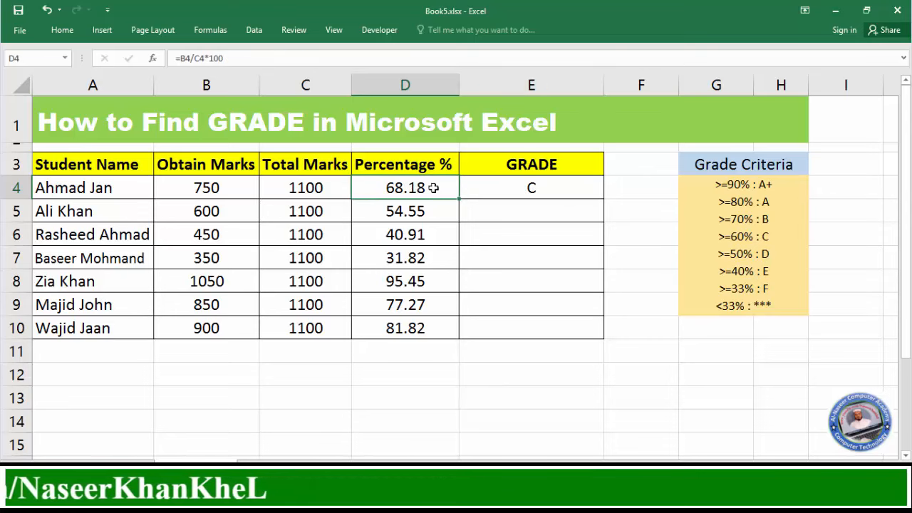
left_click(537, 191)
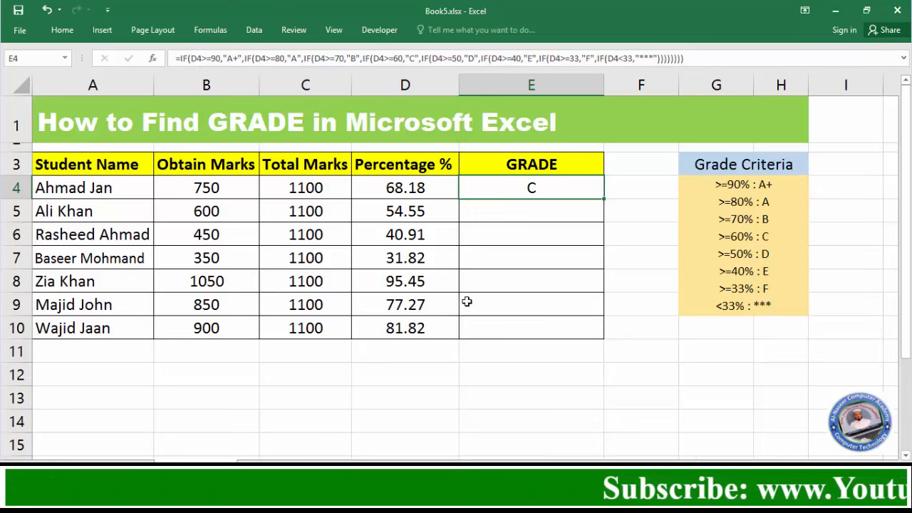
left_click_drag(389, 188, 398, 305)
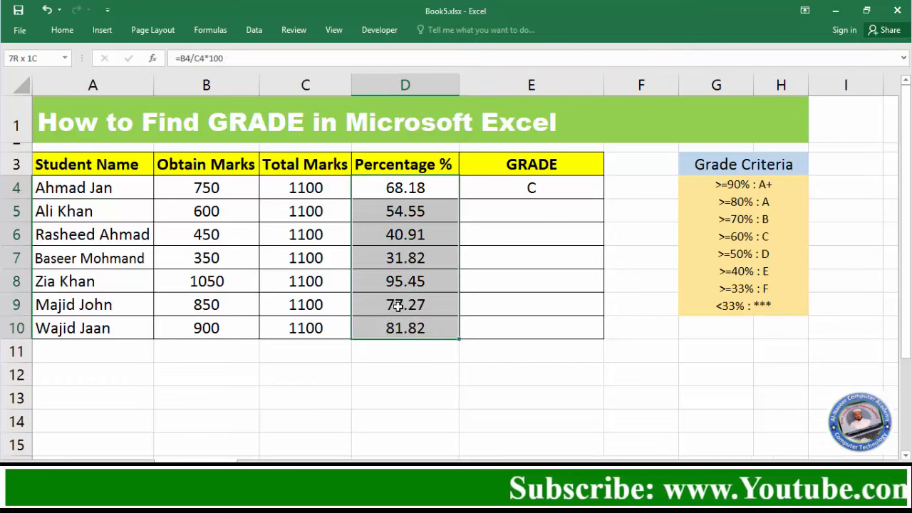
Fill the nested IF grade formula from E4 down through E10.
left_click(563, 194)
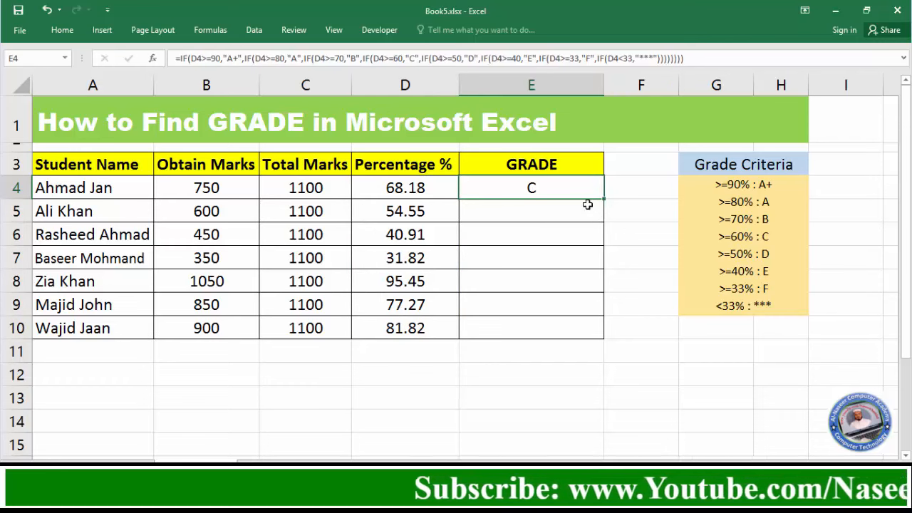
left_click_drag(570, 187, 547, 322)
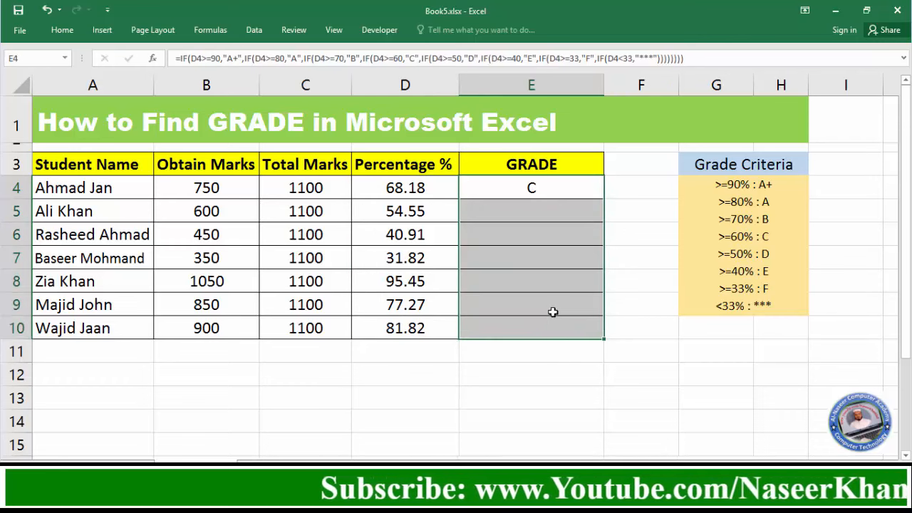
key("ctrl+d")
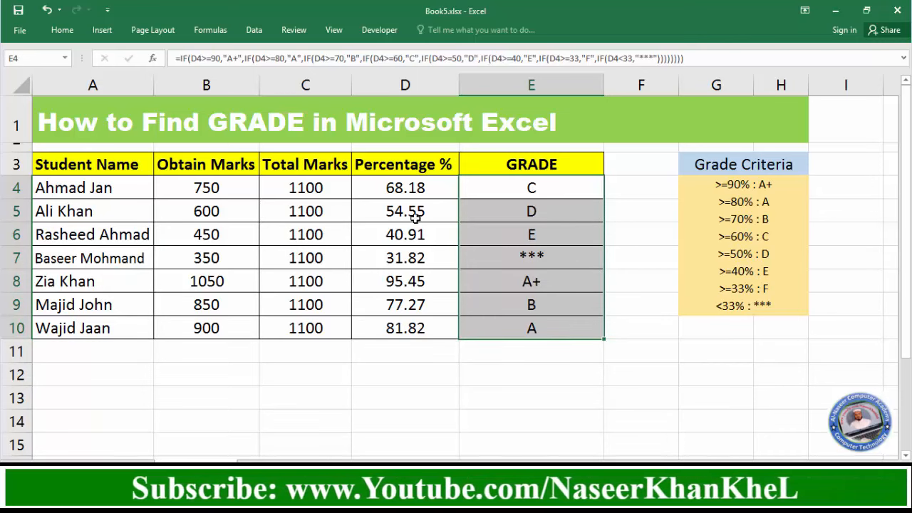
Check the filled grades against the percentages in D4:D10, comparing D7 with E7 and D8 with E8.
left_click_drag(413, 191, 456, 326)
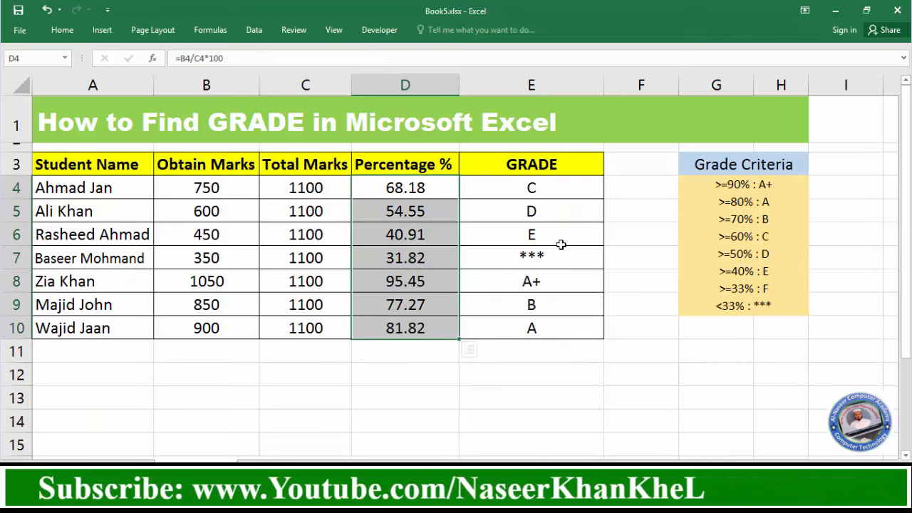
left_click(469, 257)
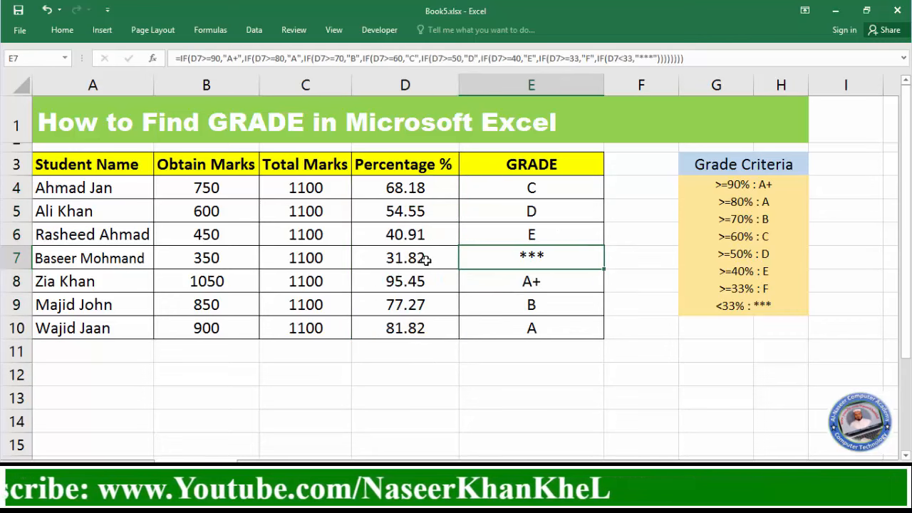
left_click(423, 260)
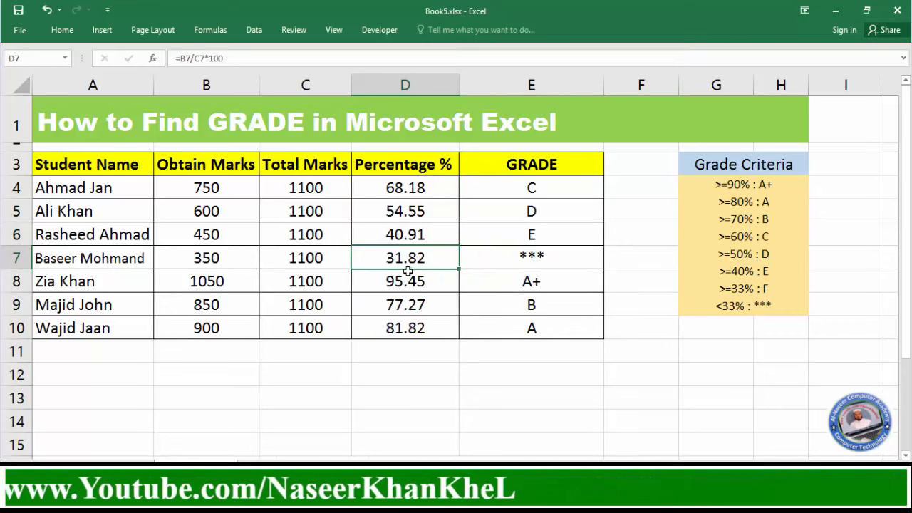
left_click(534, 257)
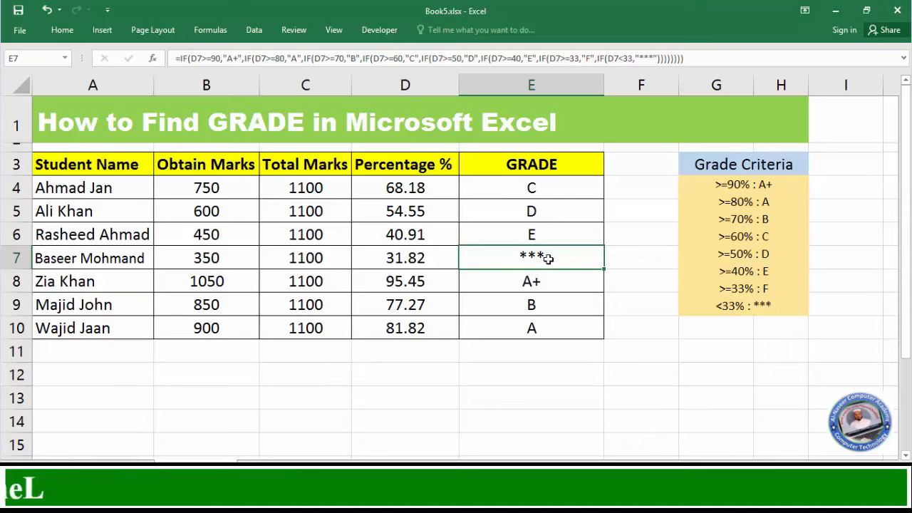
left_click(392, 282)
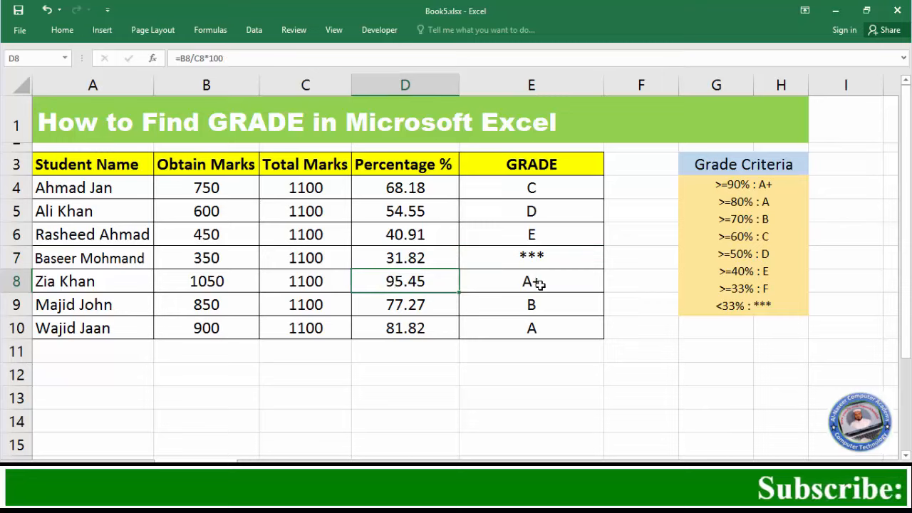
left_click(540, 284)
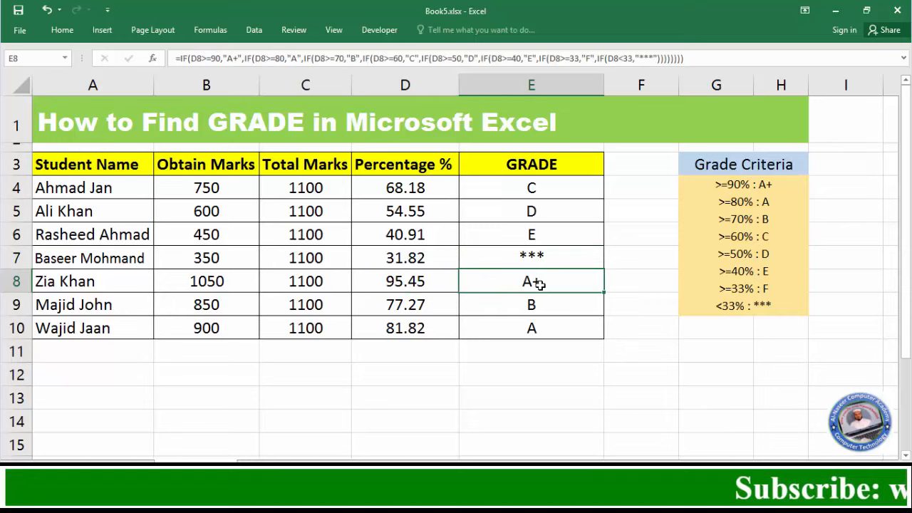
left_click(412, 282)
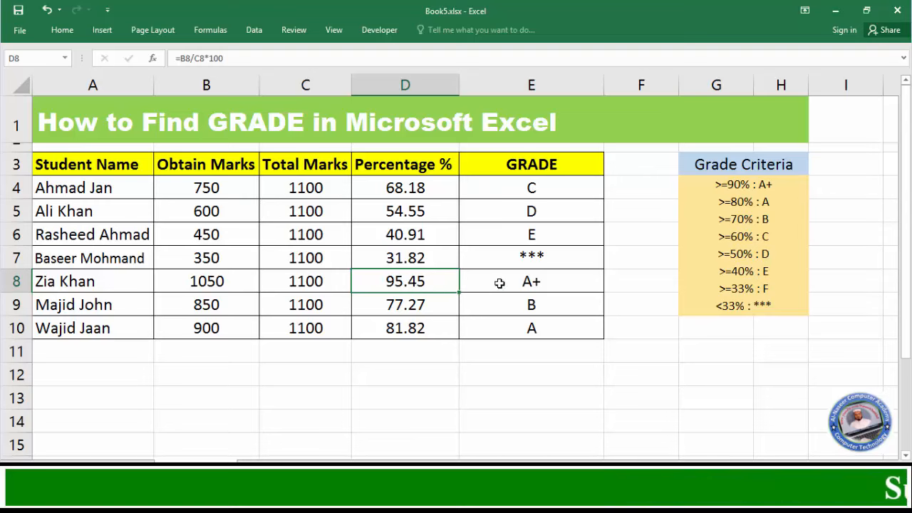
left_click(551, 286)
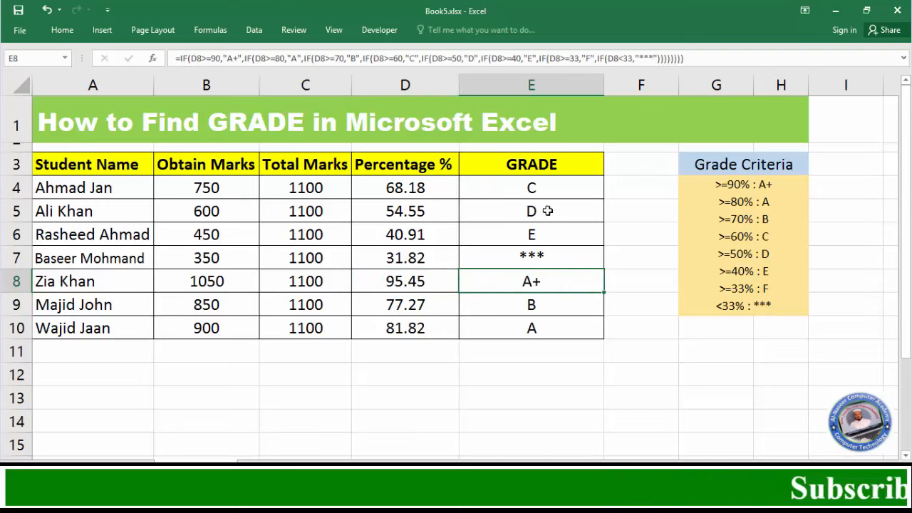